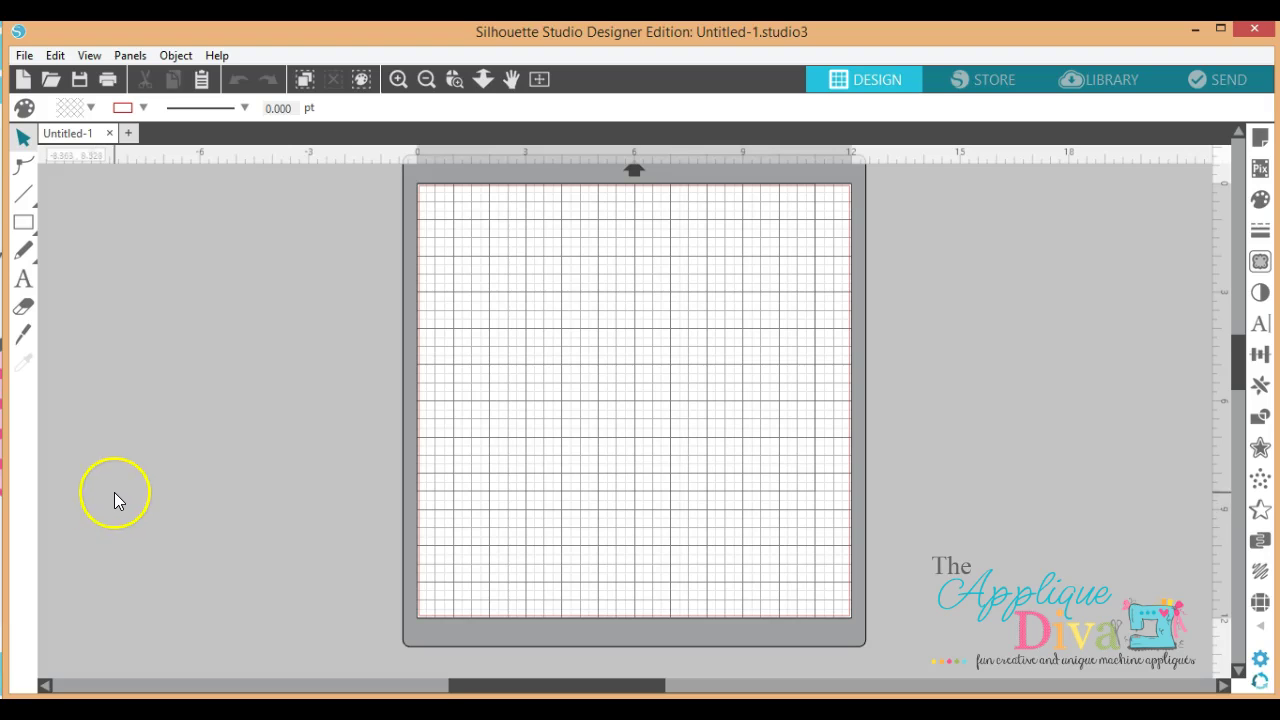
Step: Open Candy corn cutie.studio3 from the class files' Candy Corn Cutie folder
left_click(22, 55)
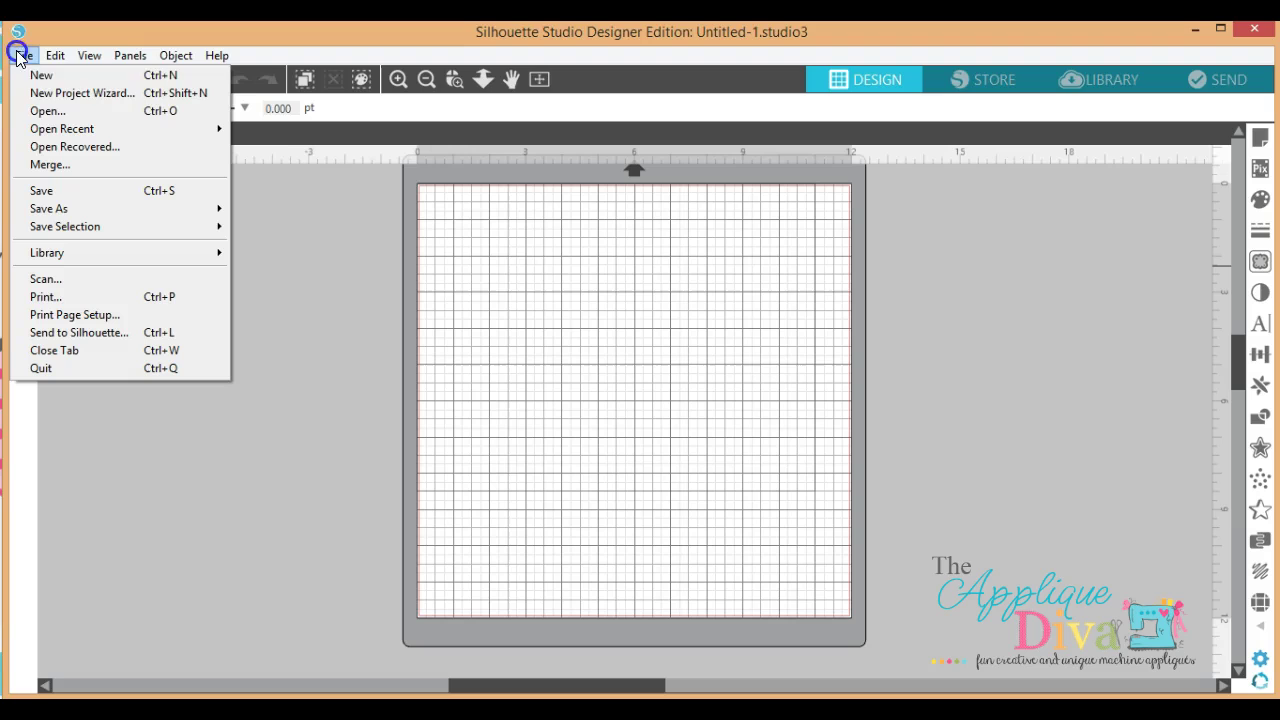
left_click(42, 112)
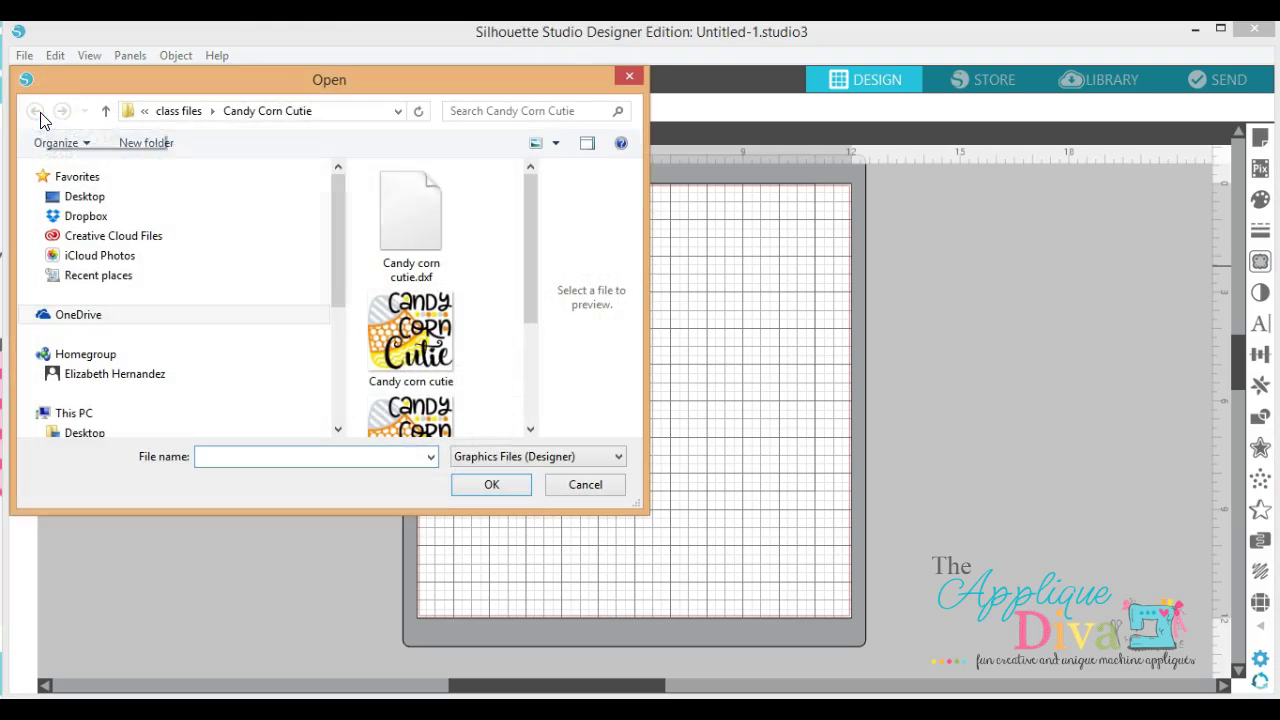
left_click(180, 111)
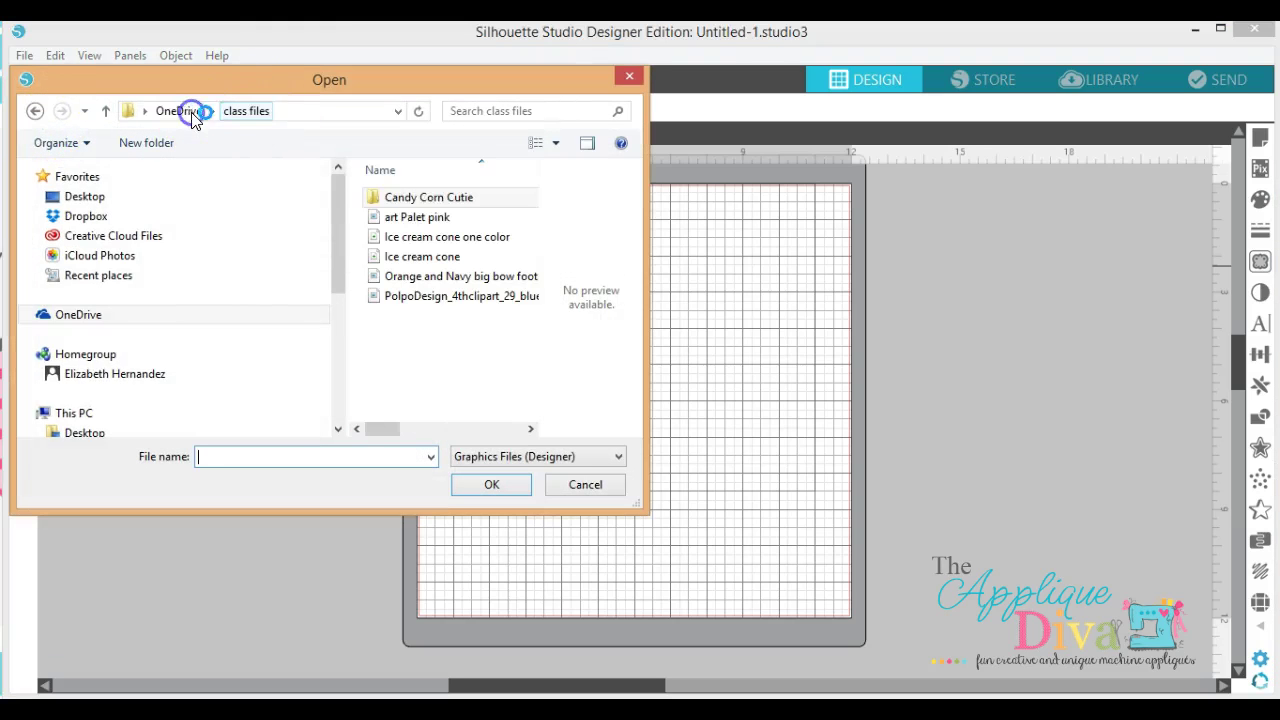
double_click(430, 208)
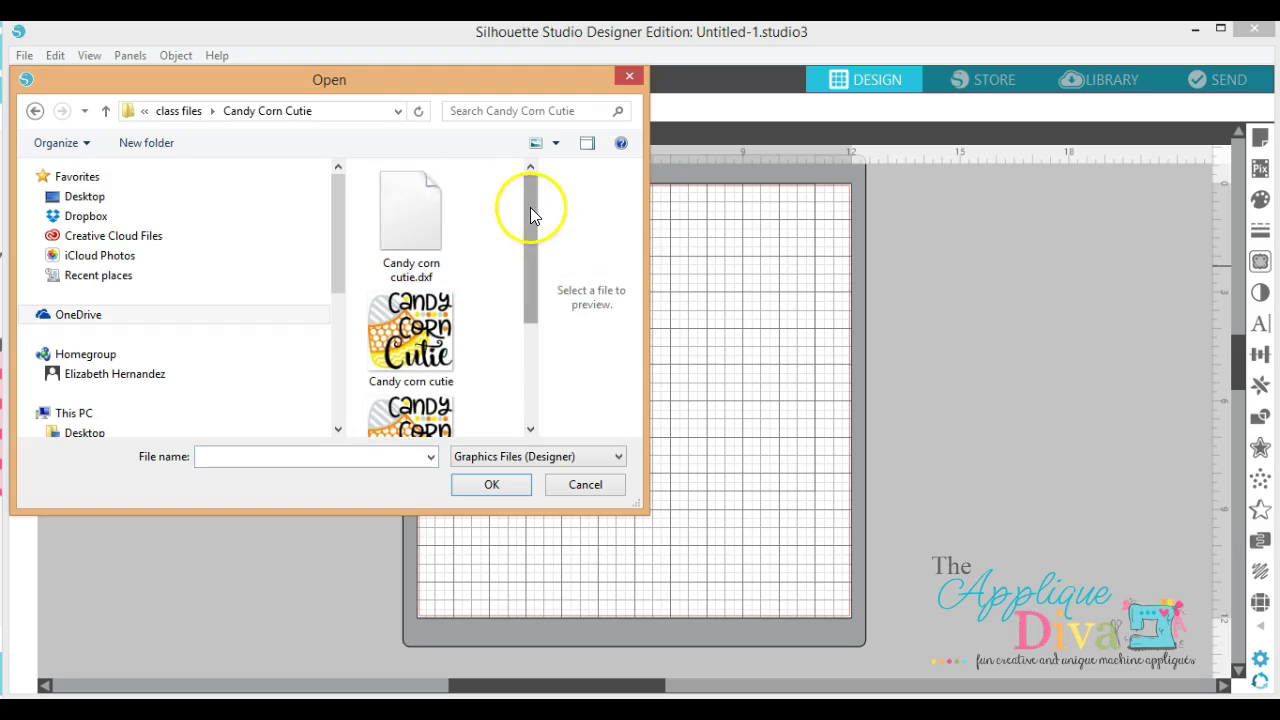
mouse_move(530, 207)
left_mouse_down()
mouse_move(536, 300)
mouse_move(540, 212)
left_mouse_up()
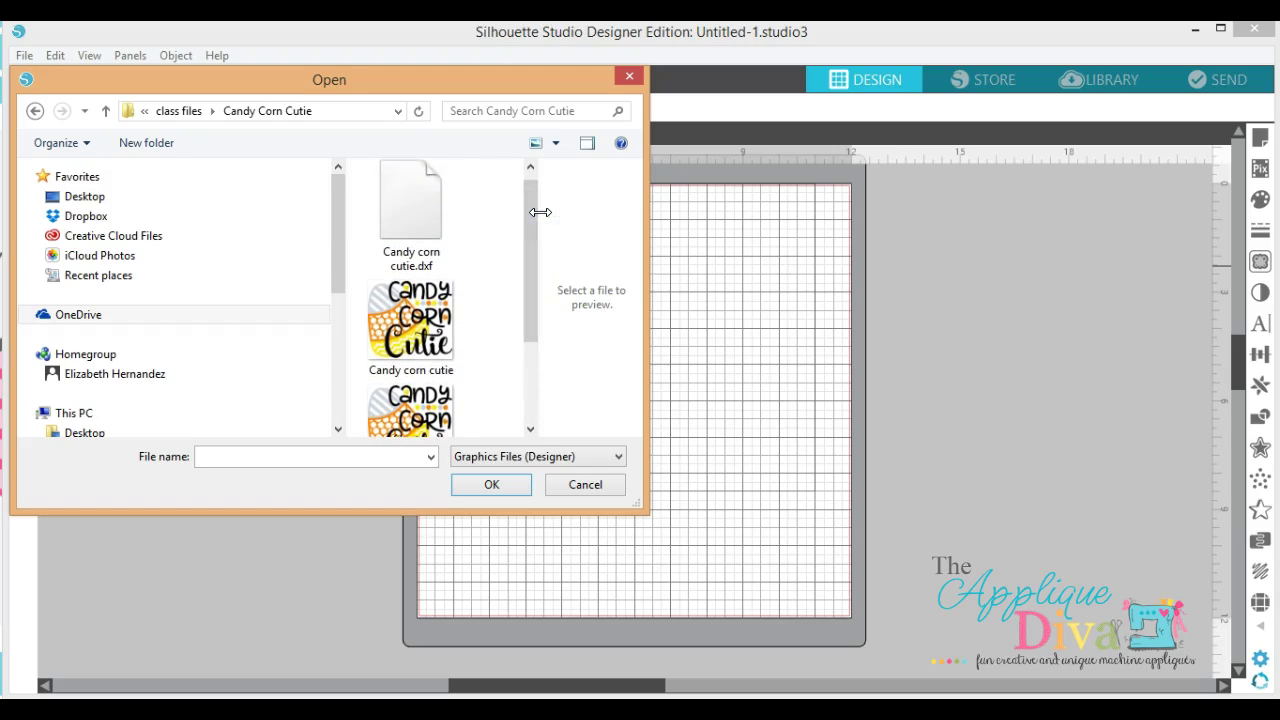
left_click(407, 409)
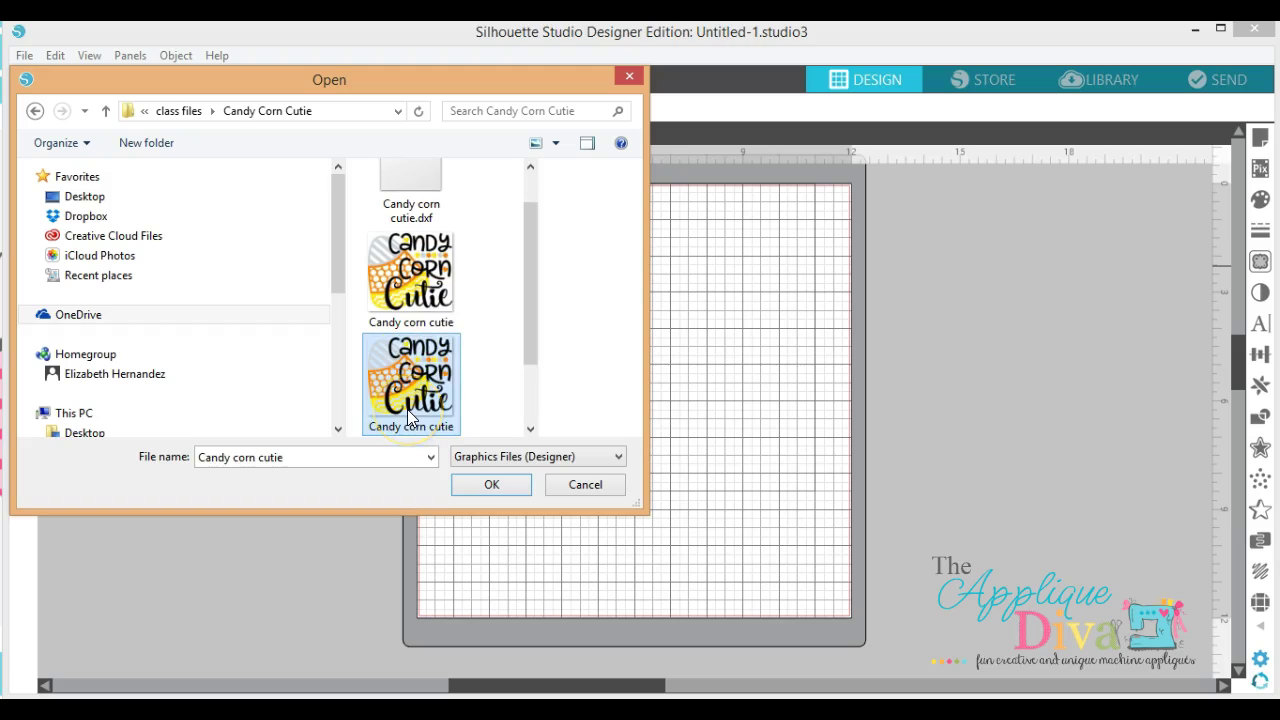
left_click_drag(527, 287, 526, 357)
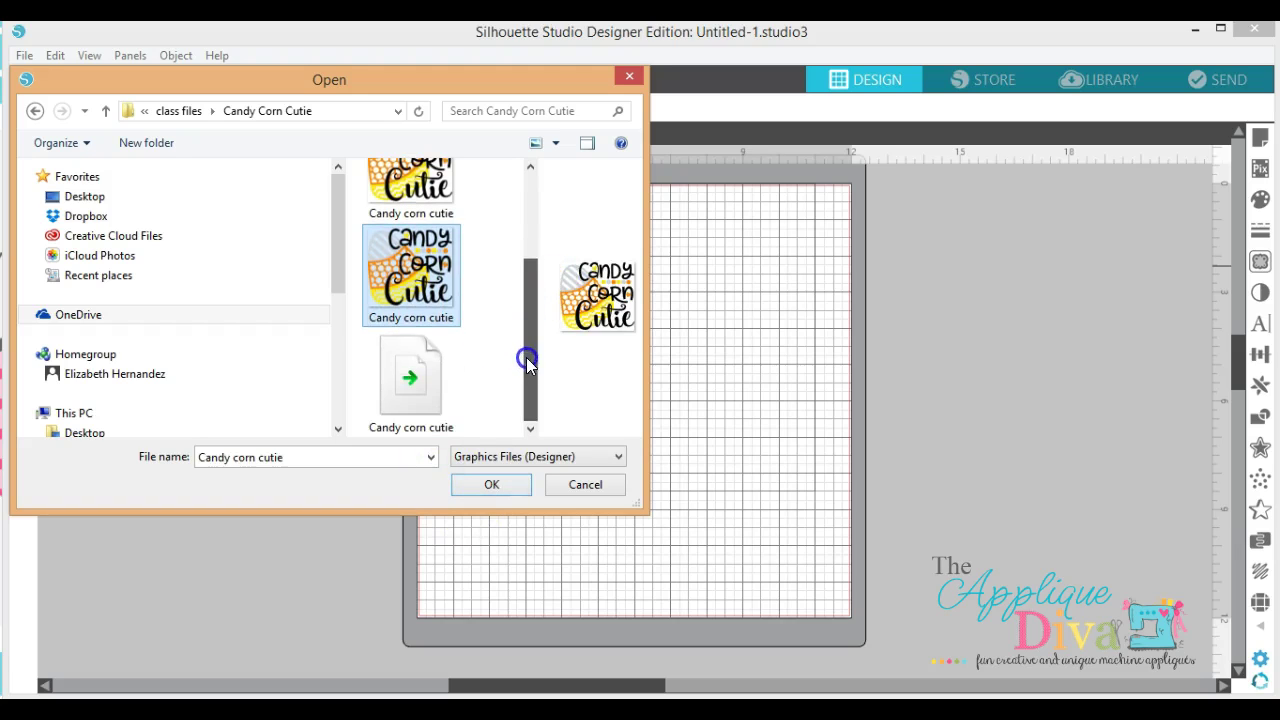
left_click(397, 376)
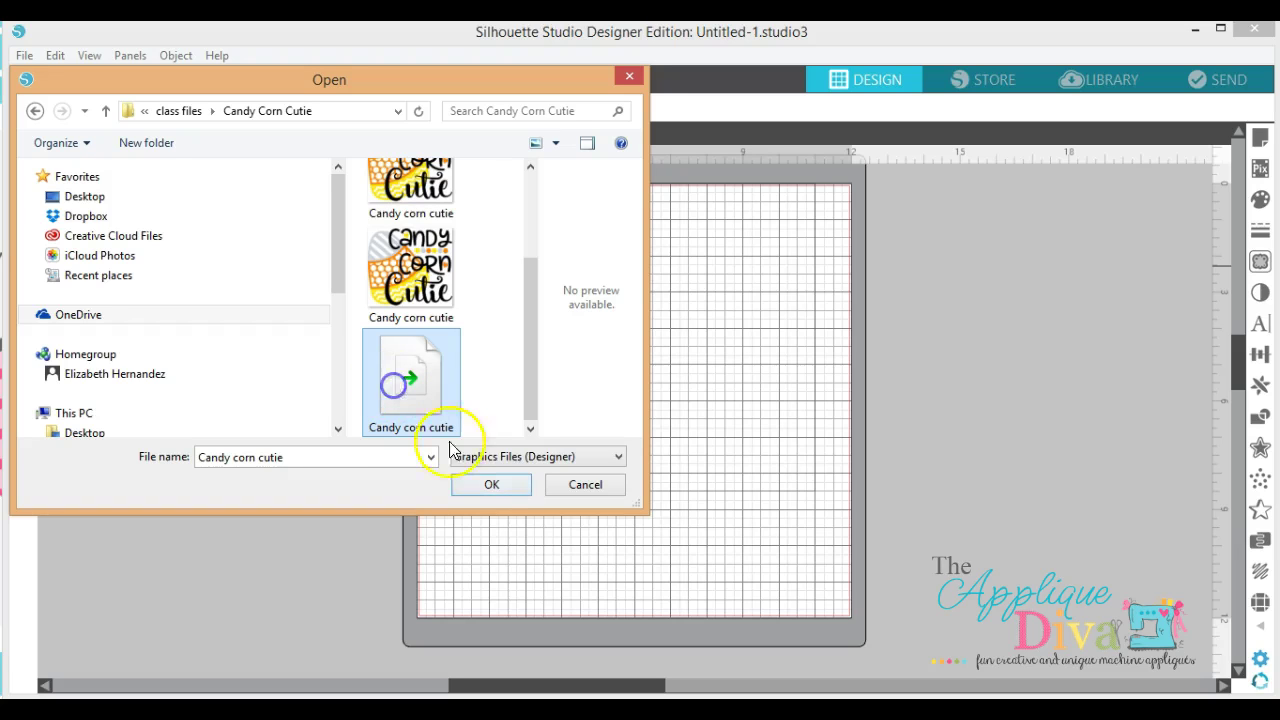
left_click(487, 489)
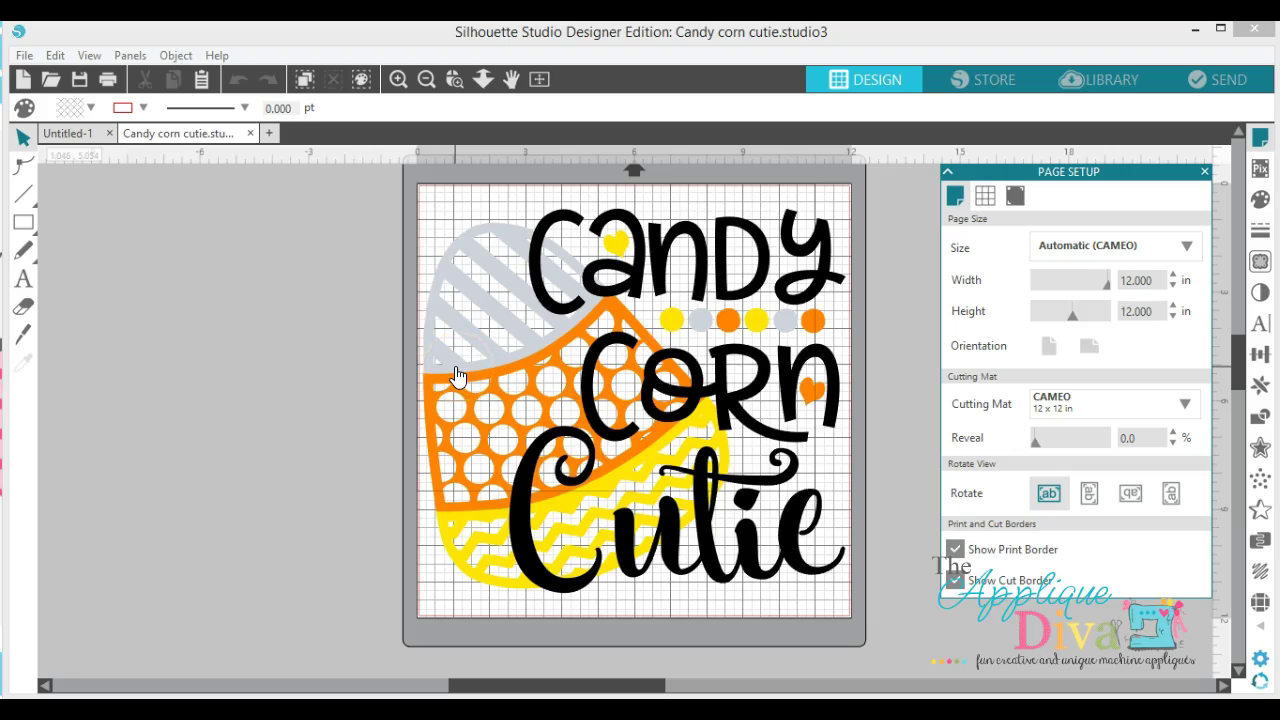
Step: Drag the candy corn graphic and its yellow, grey and orange hearts and dots off the mat
left_click_drag(494, 349, 164, 352)
left_click(543, 263)
left_click(590, 245)
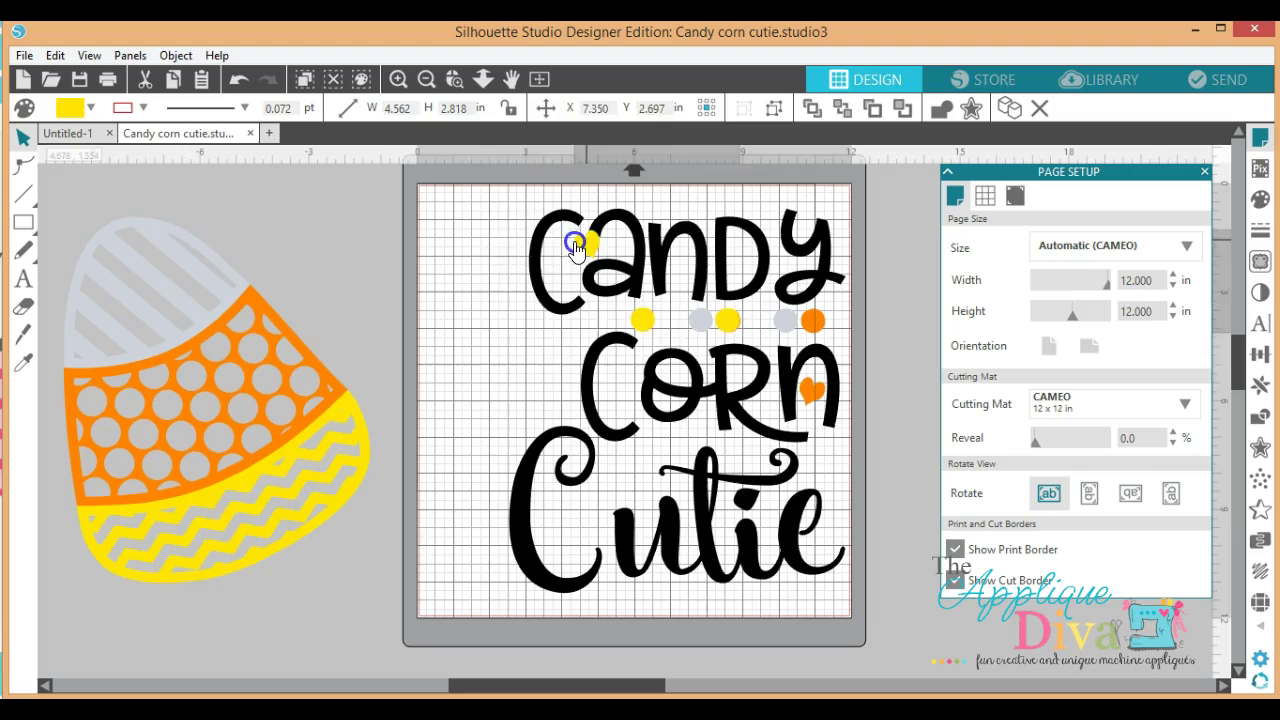
left_click_drag(590, 245, 100, 266)
left_click_drag(690, 319, 209, 317)
left_click_drag(729, 318, 157, 323)
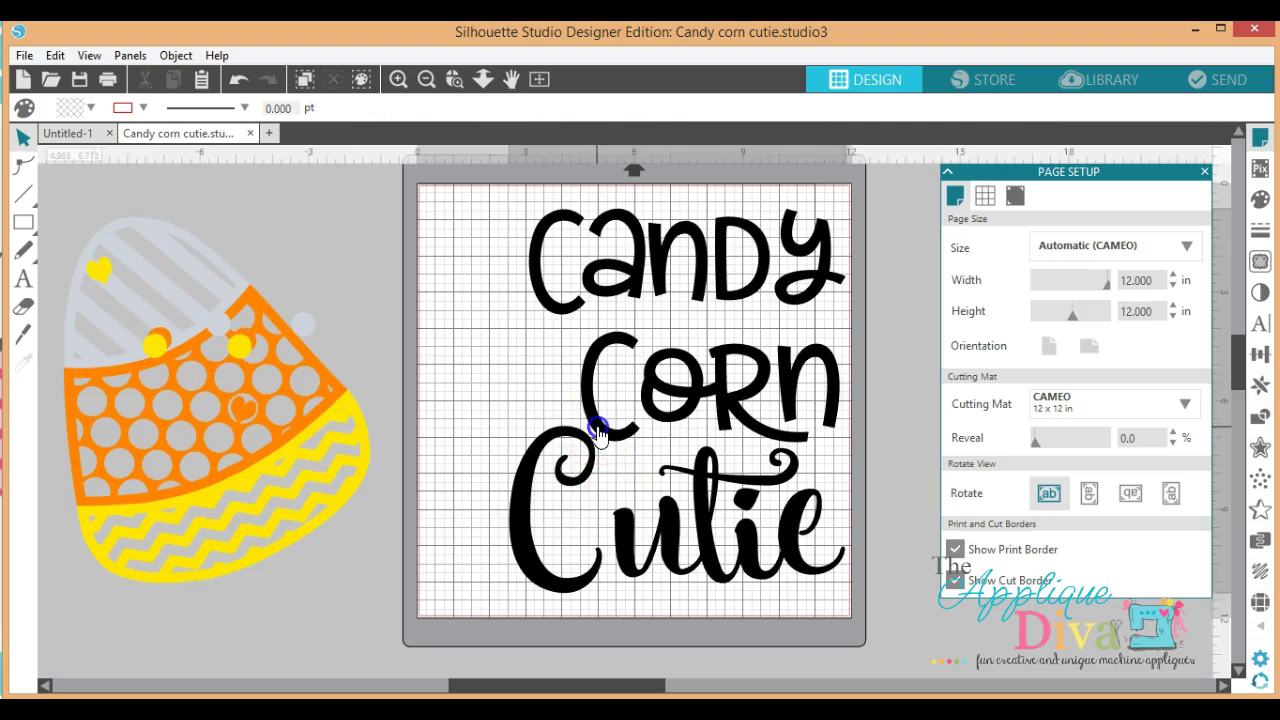
Step: Shift the Candy Corn Cutie lettering left and up on the mat, then go to SEND
left_click_drag(594, 428, 523, 410)
left_click(524, 412)
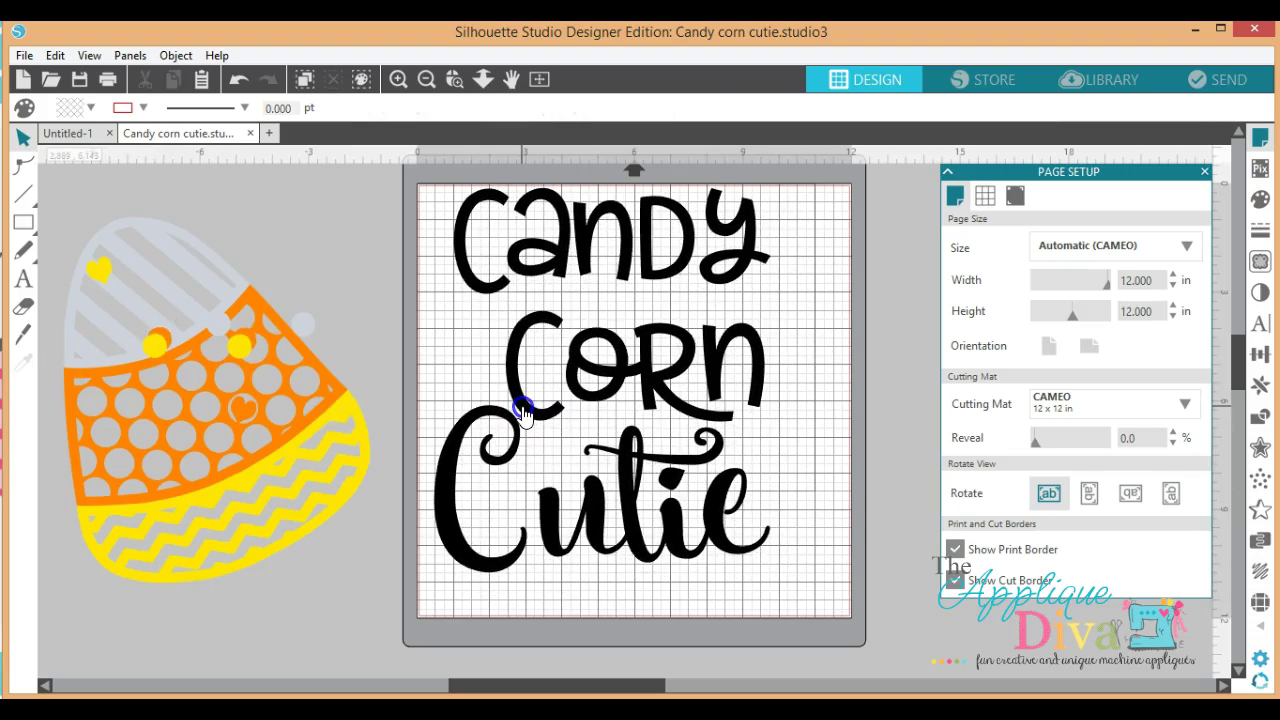
left_click(1200, 79)
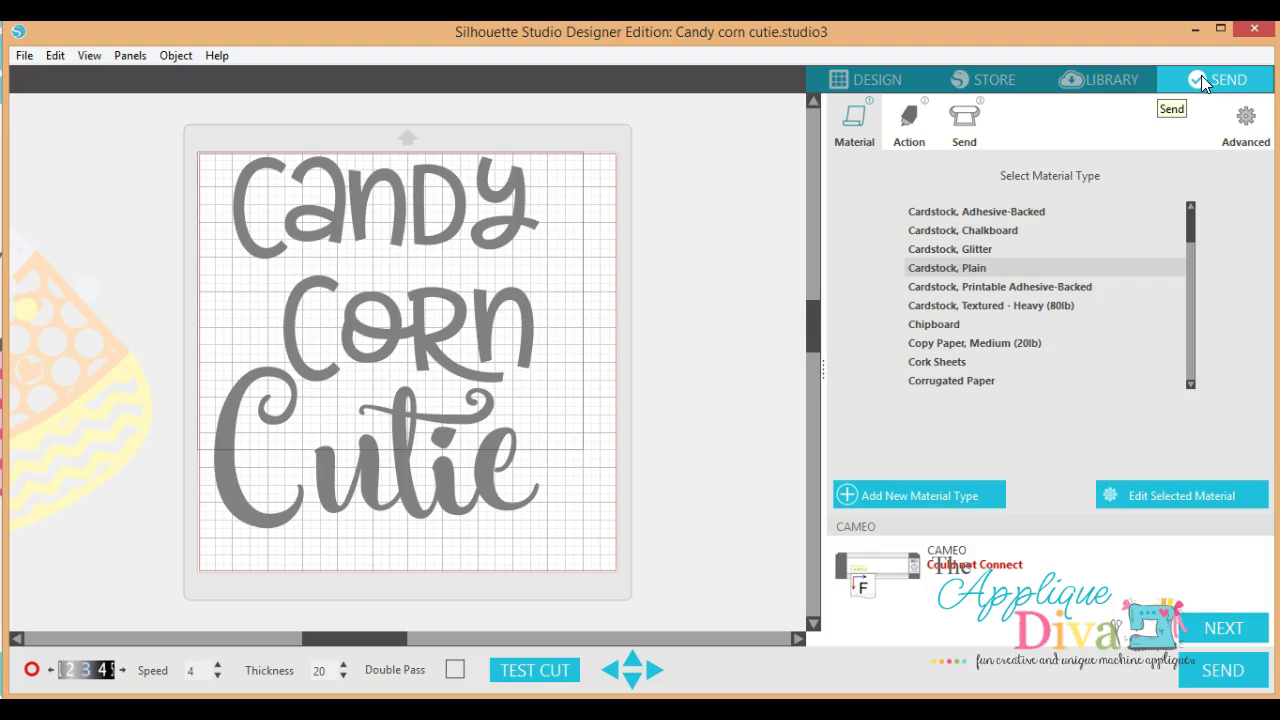
Step: Set the selected Candy Corn Cutie lettering's action to Cut
left_click(470, 341)
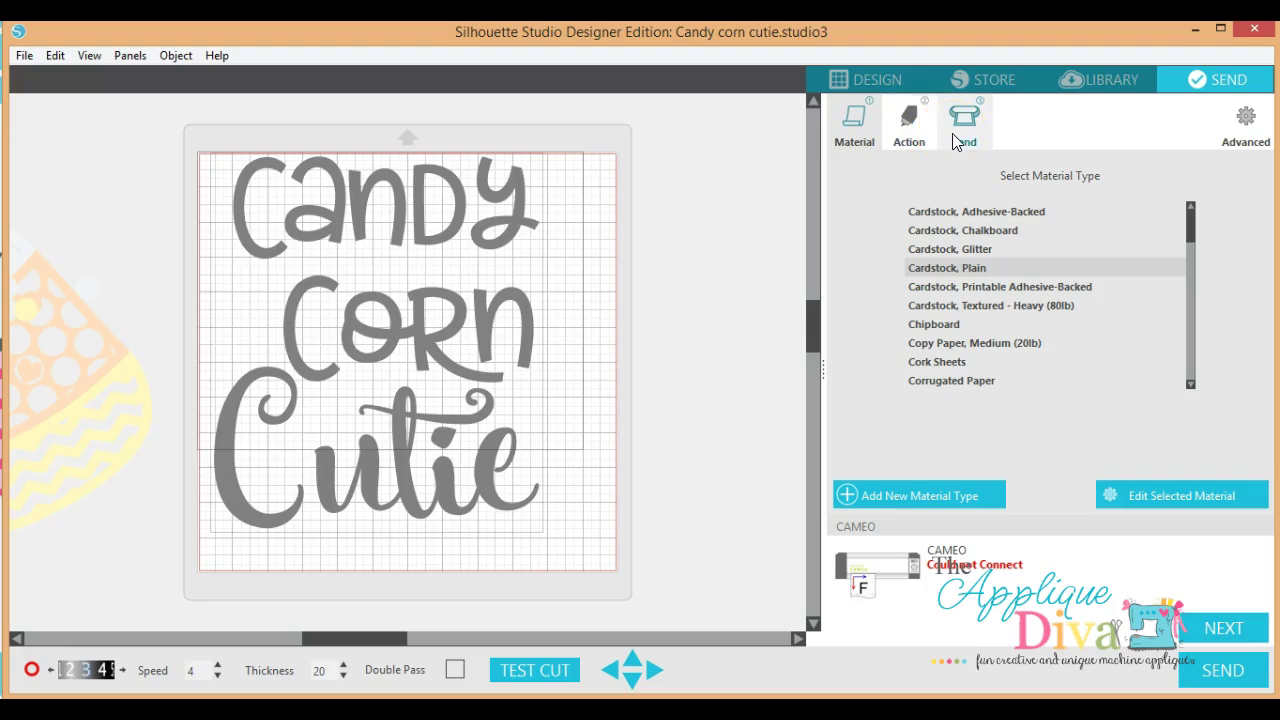
left_click(908, 130)
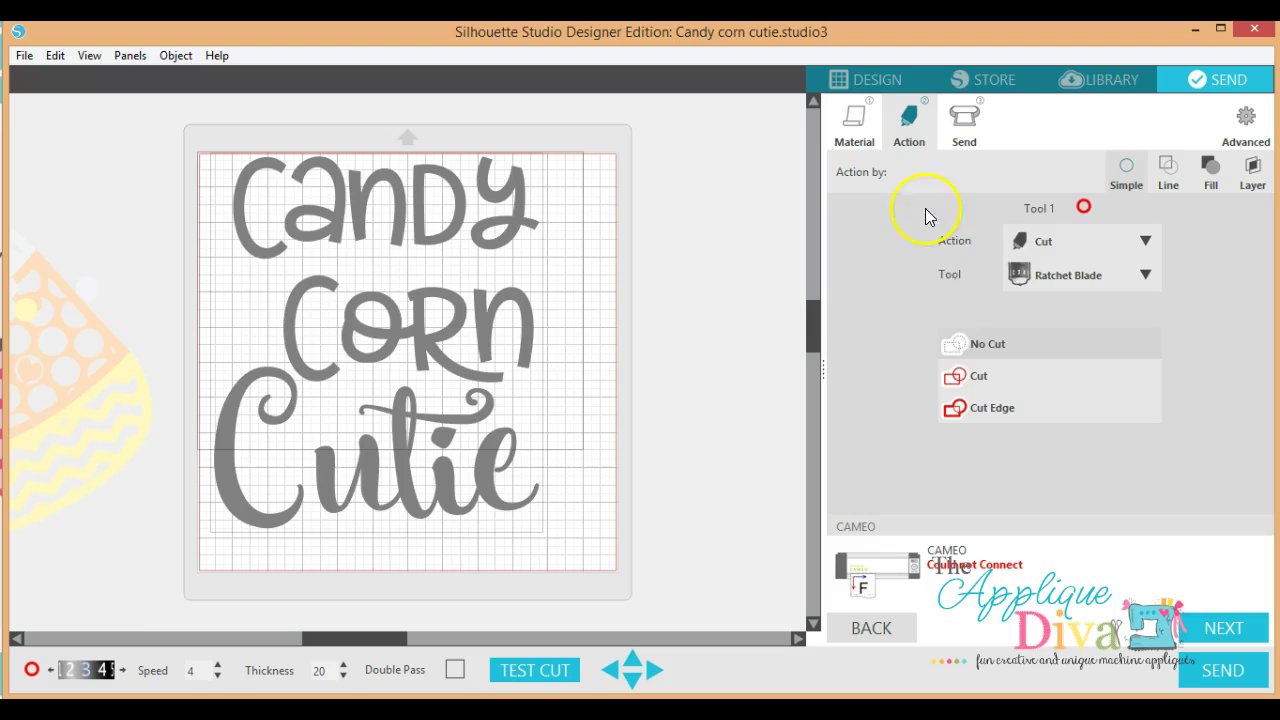
left_click(962, 390)
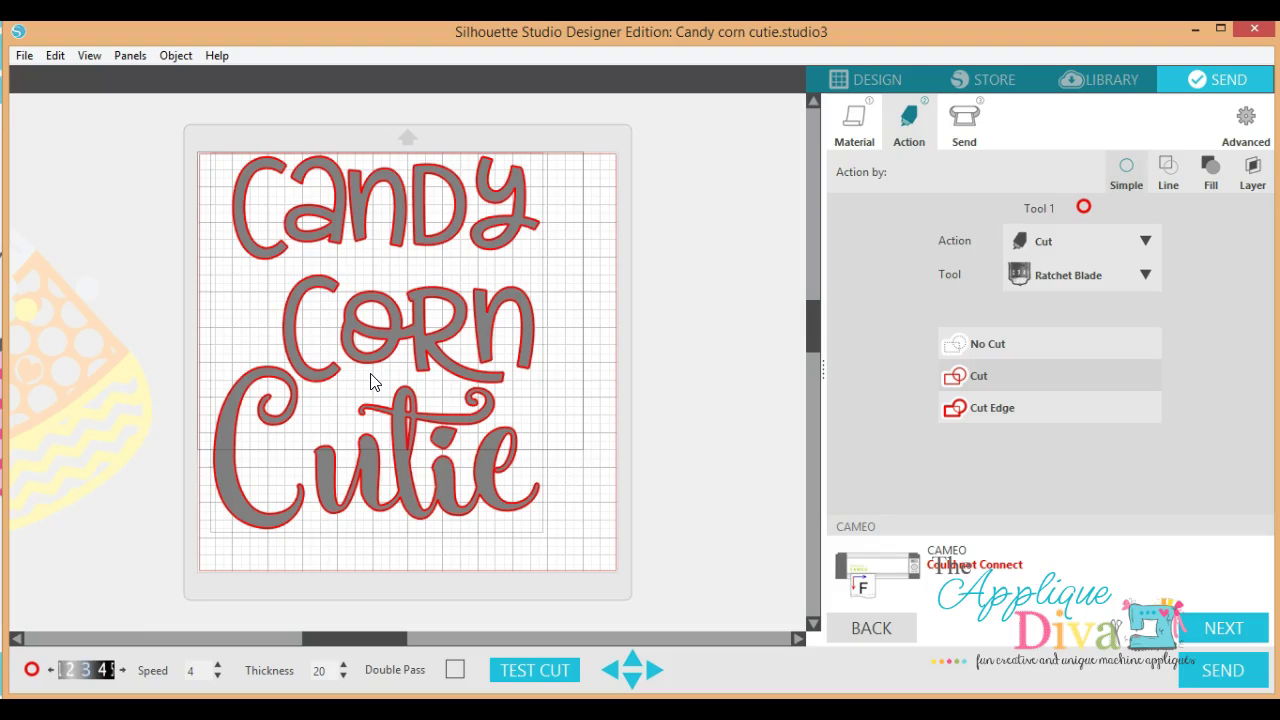
Step: Browse the material types list, then move on to the Send sub-tab
left_click(840, 137)
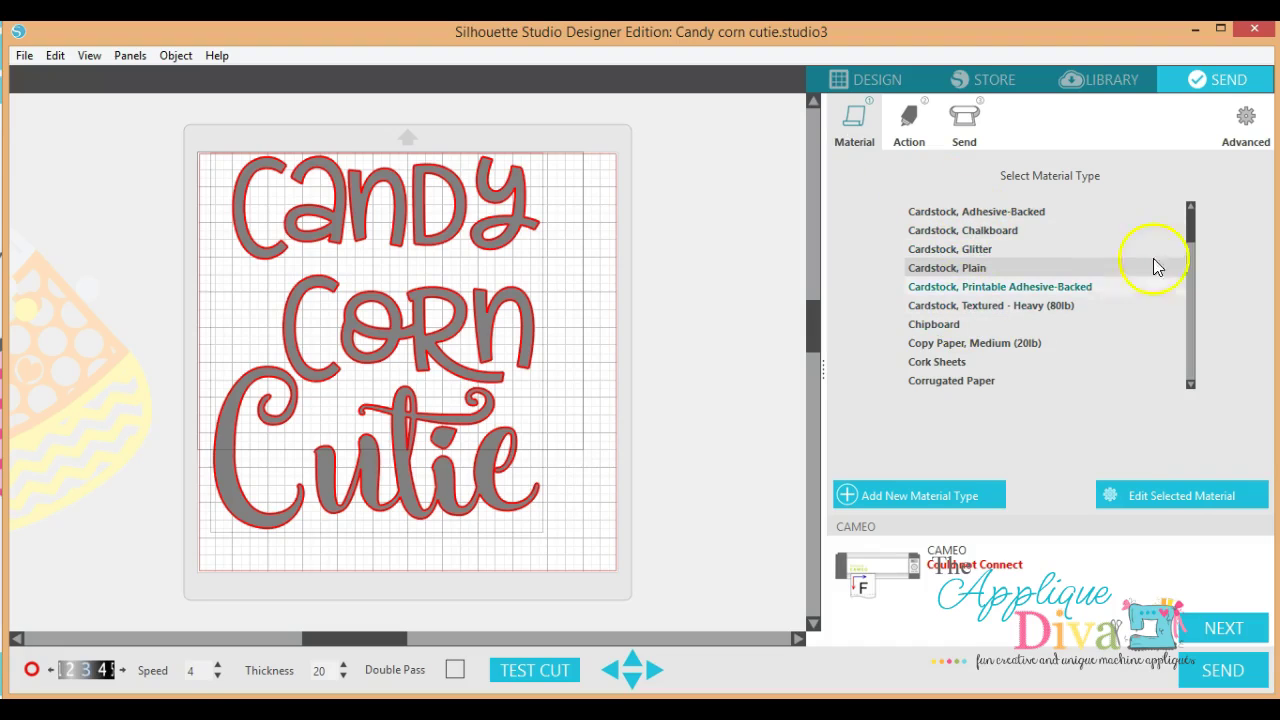
left_click(1190, 246)
left_click(1187, 228)
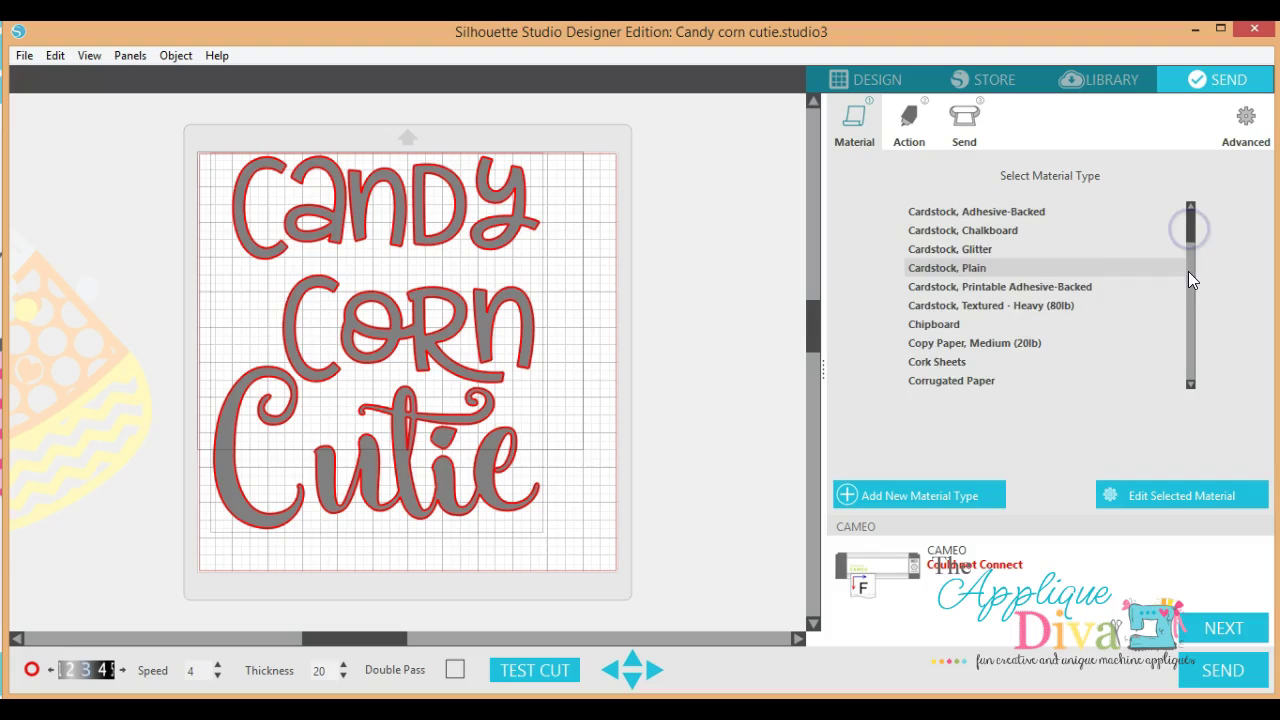
left_click(1190, 246)
left_click(1190, 221)
left_click(1189, 210)
left_click(1186, 300)
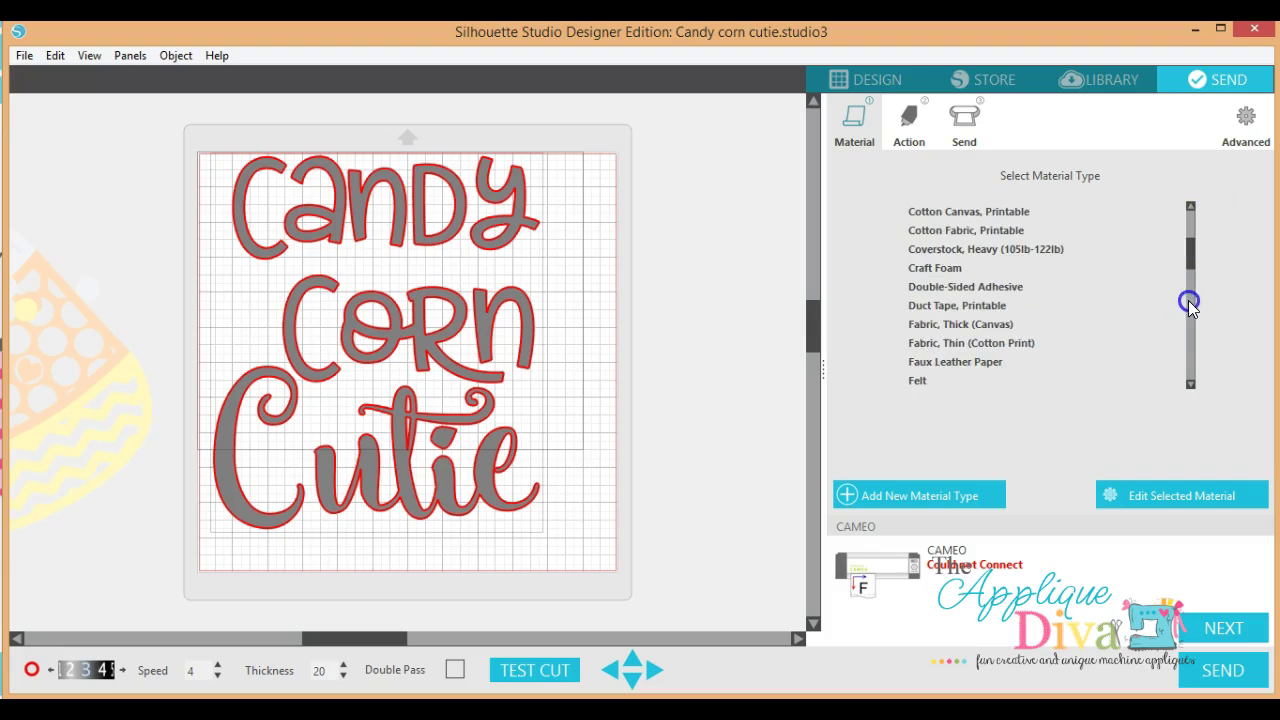
left_click(1187, 322)
left_click(965, 125)
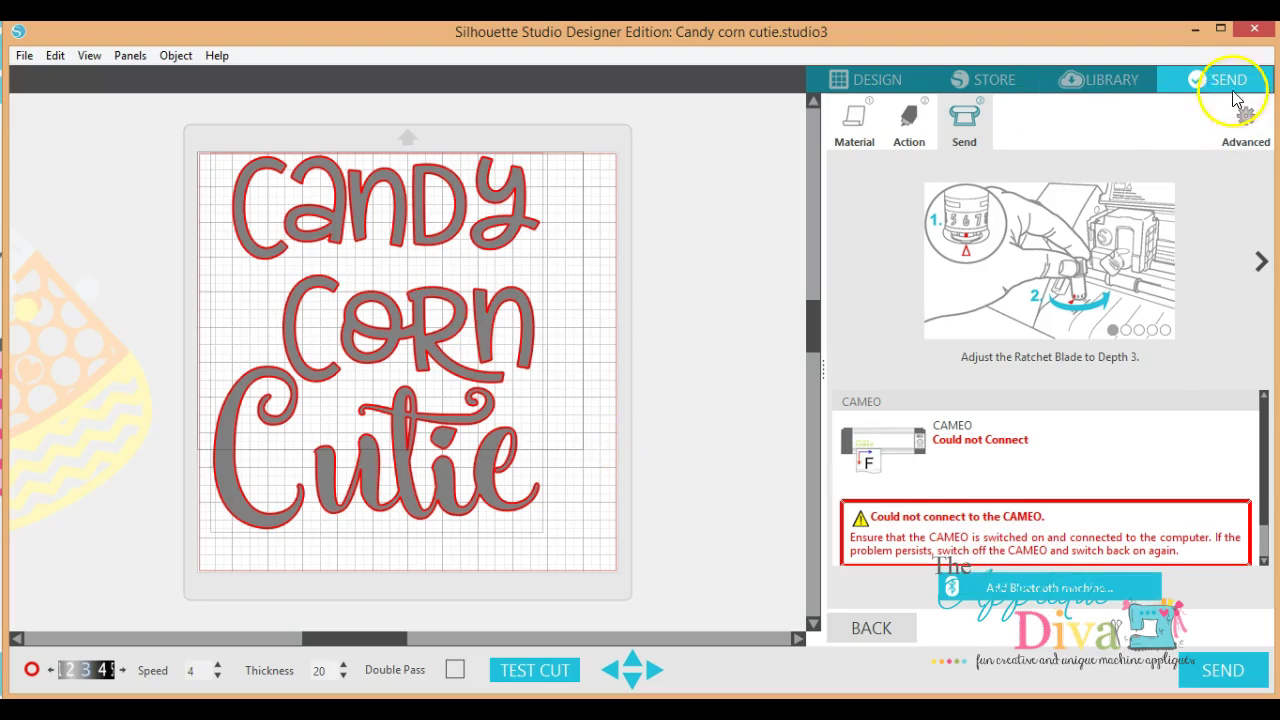
Step: Drag the lettering off the mat, close Candy corn cutie without saving, and close Page Setup
left_click(846, 80)
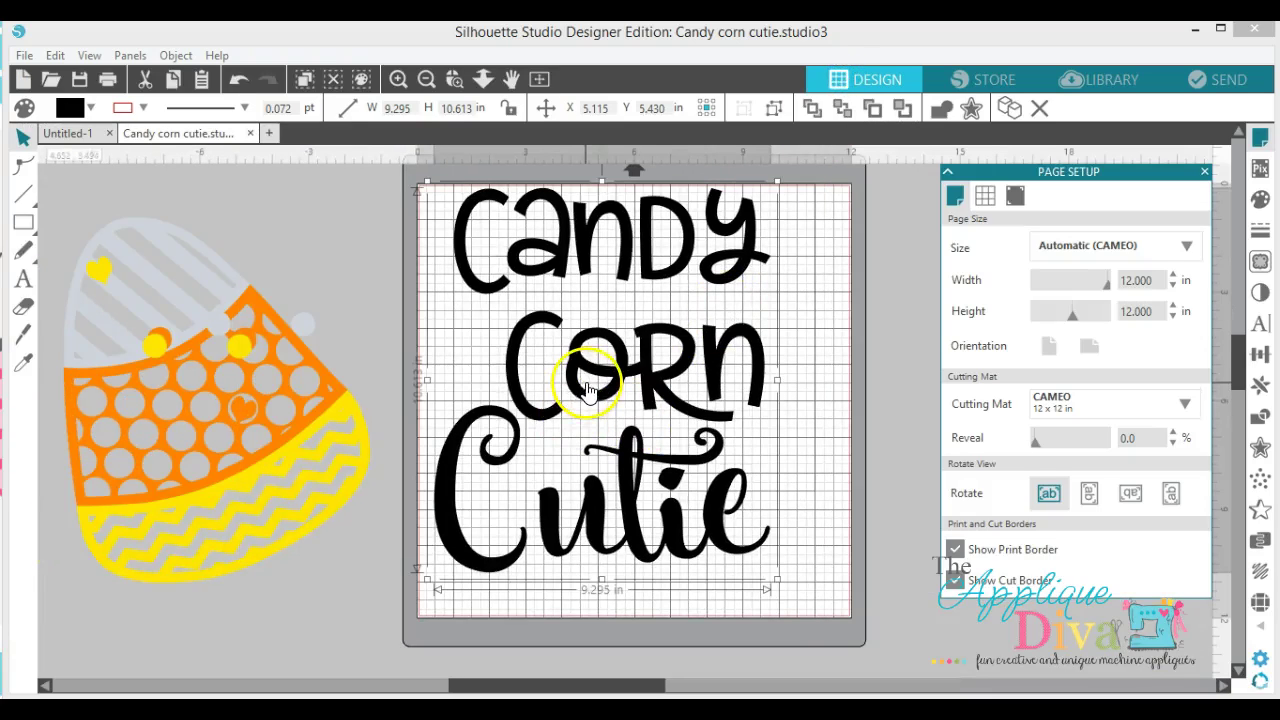
left_click_drag(588, 390, 217, 410)
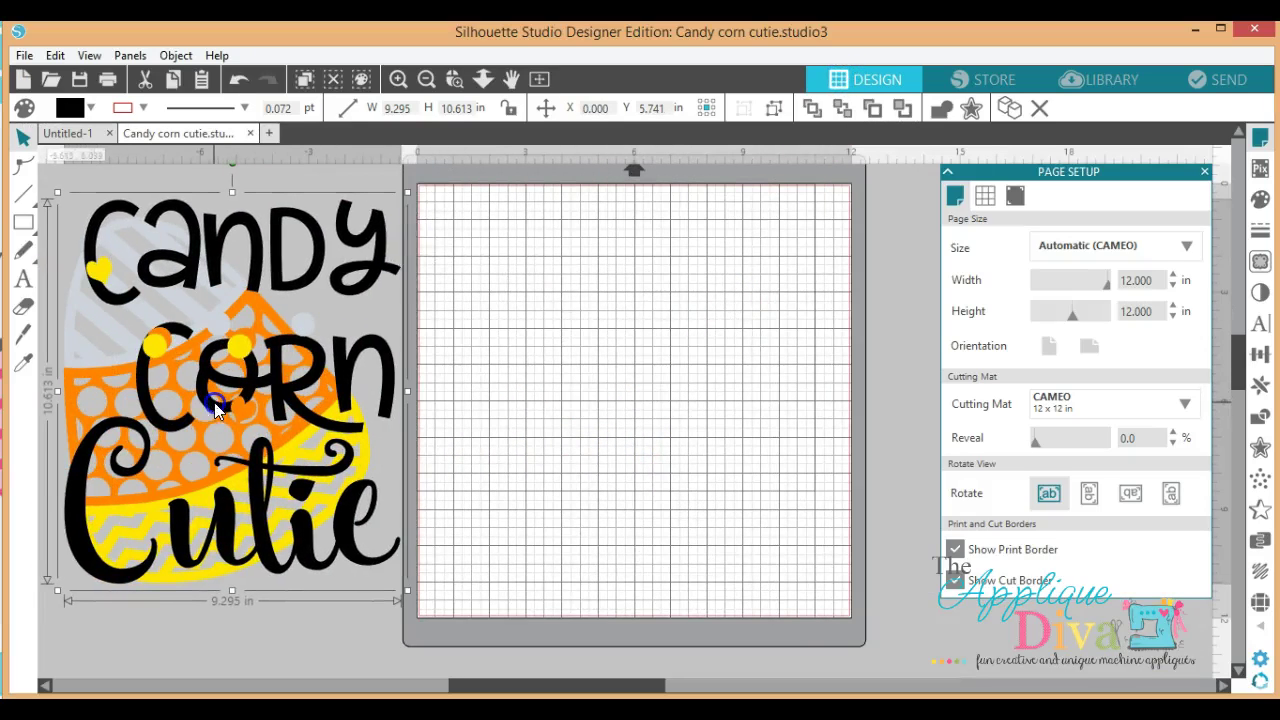
left_click(250, 133)
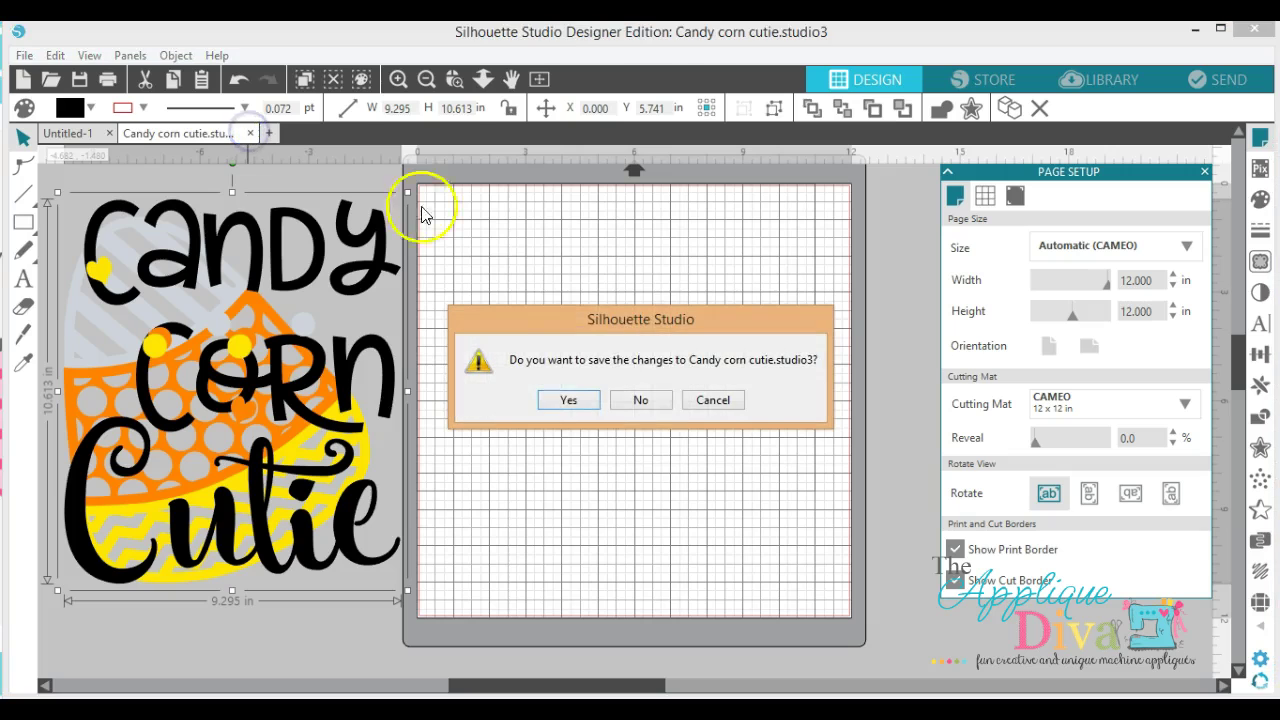
left_click(640, 400)
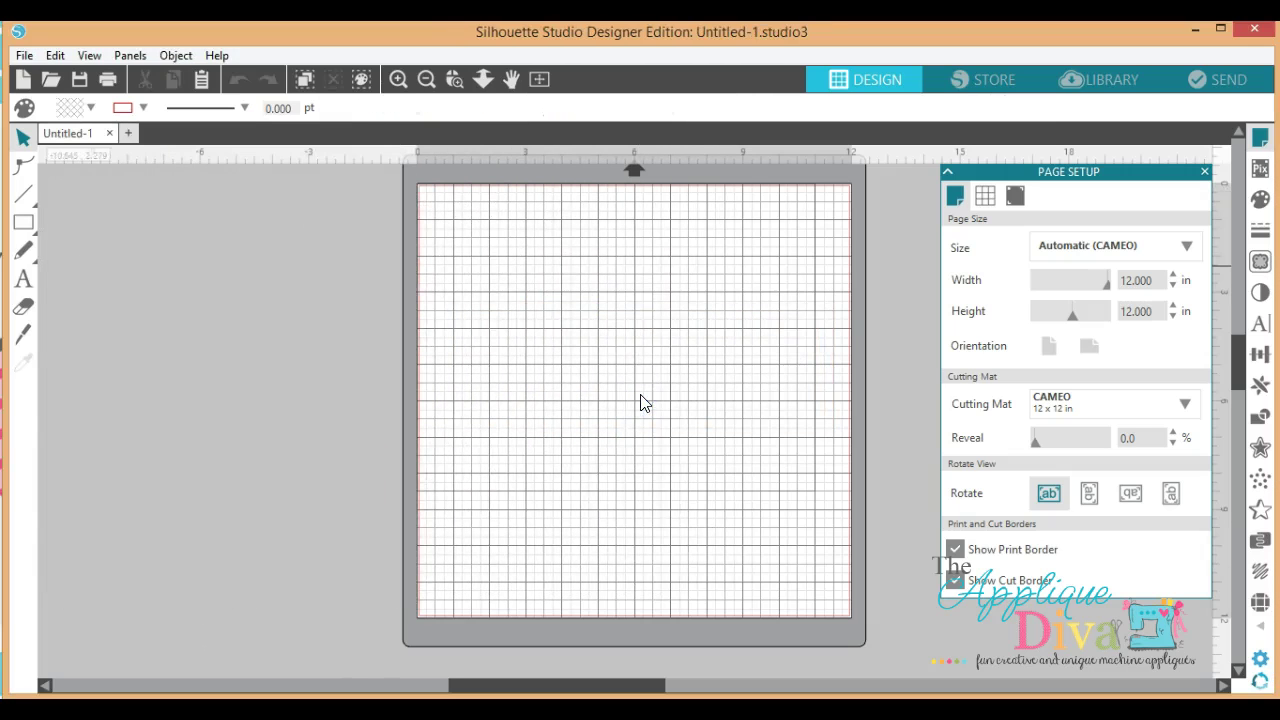
left_click(1204, 172)
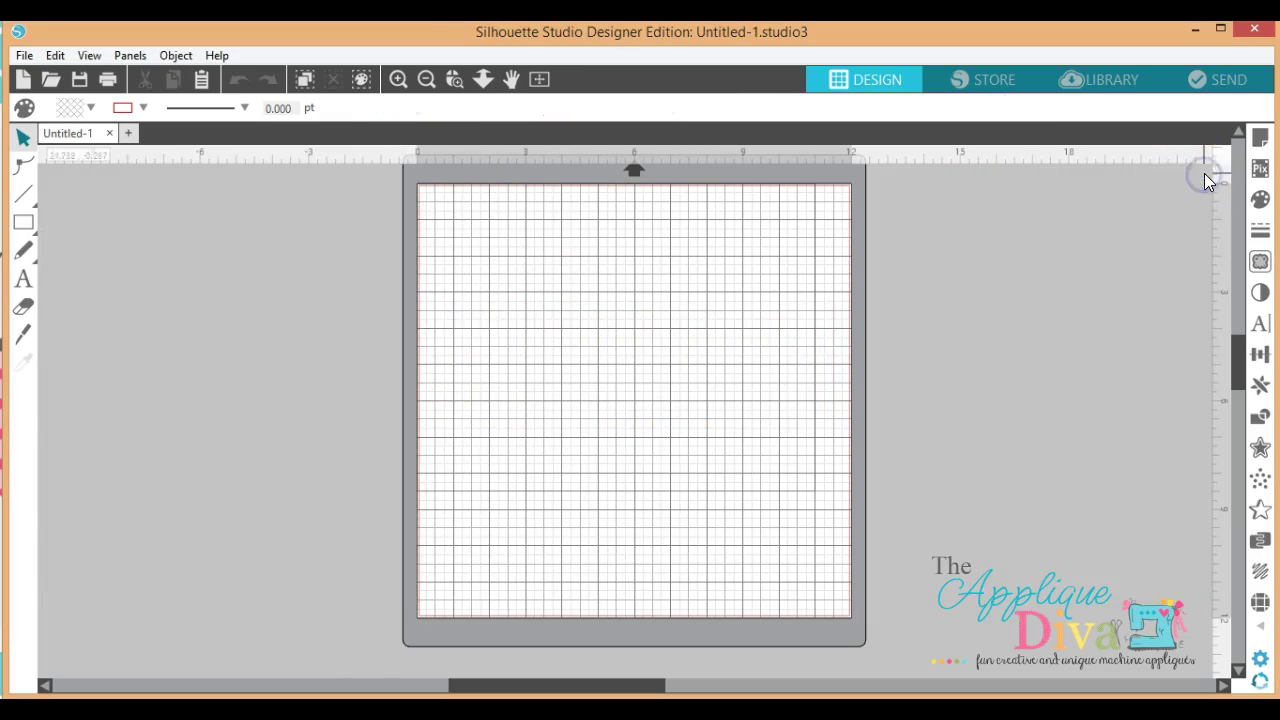
Step: Open Candy corn cutie.dxf and move the stalled loading notice aside
left_click(51, 80)
left_click(407, 209)
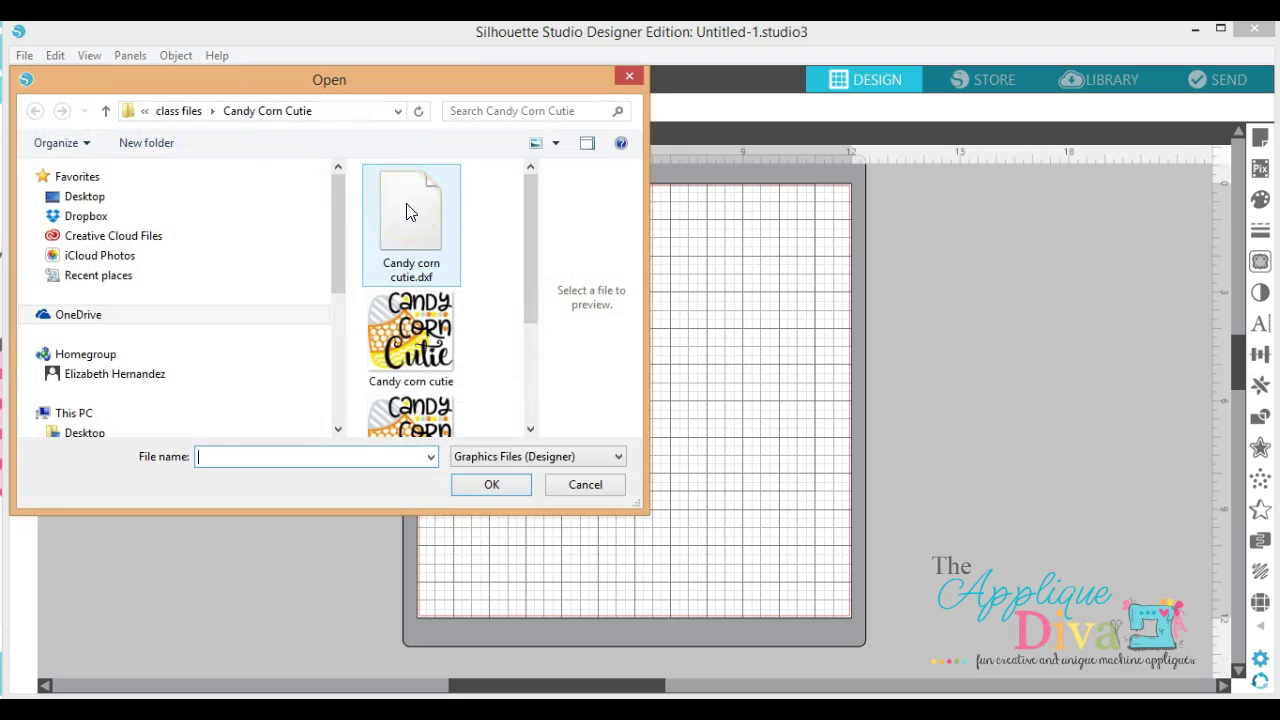
double_click(407, 209)
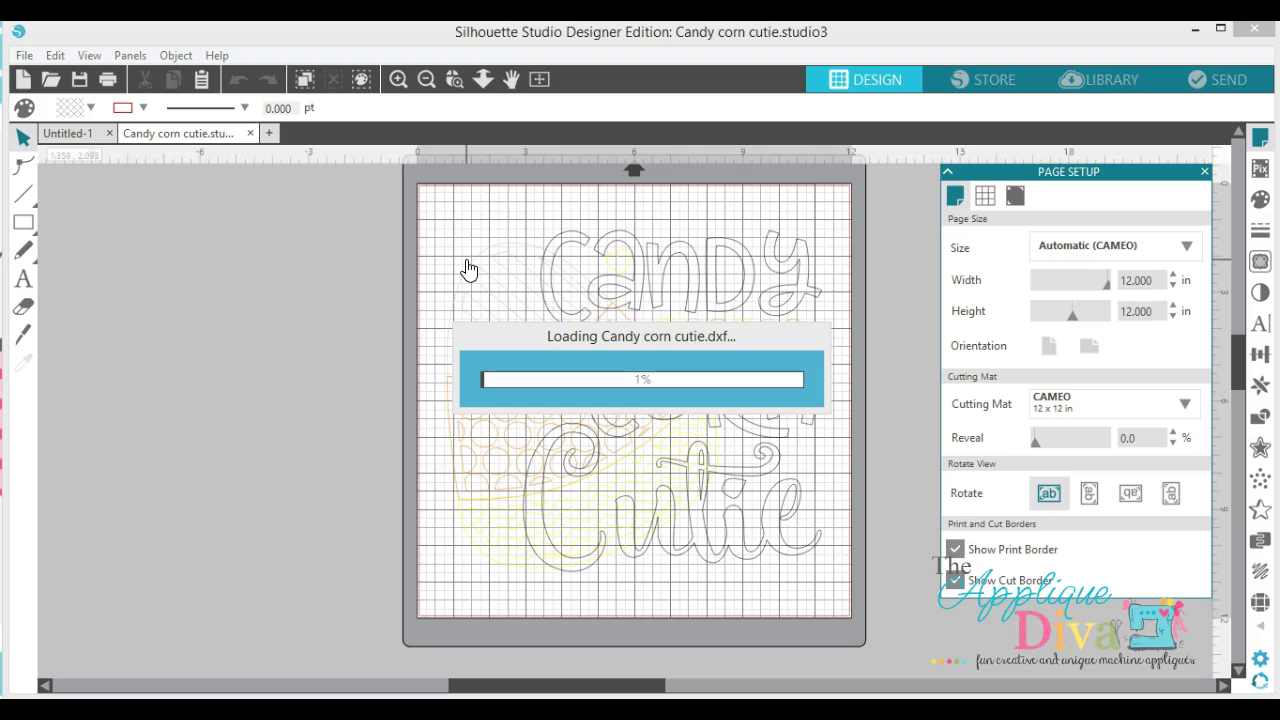
left_click_drag(587, 334, 584, 388)
left_click(490, 557)
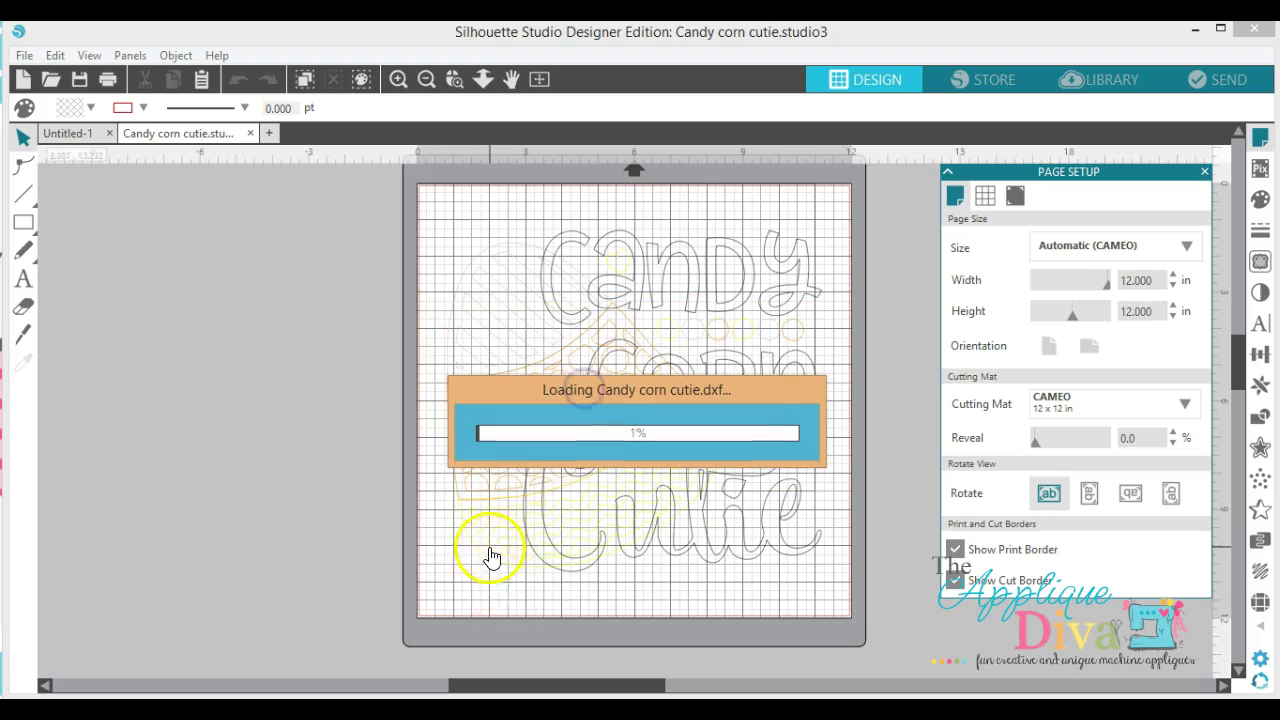
left_click(371, 363)
left_click_drag(471, 386, 468, 370)
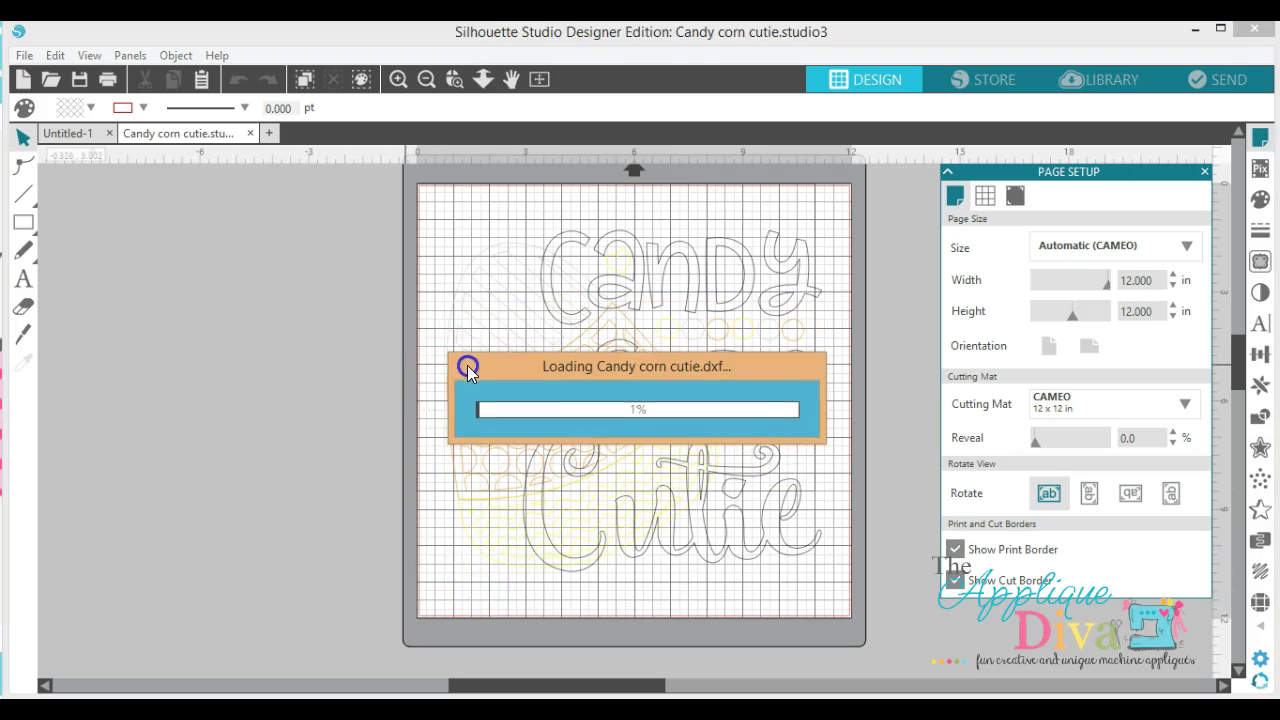
left_click(448, 226)
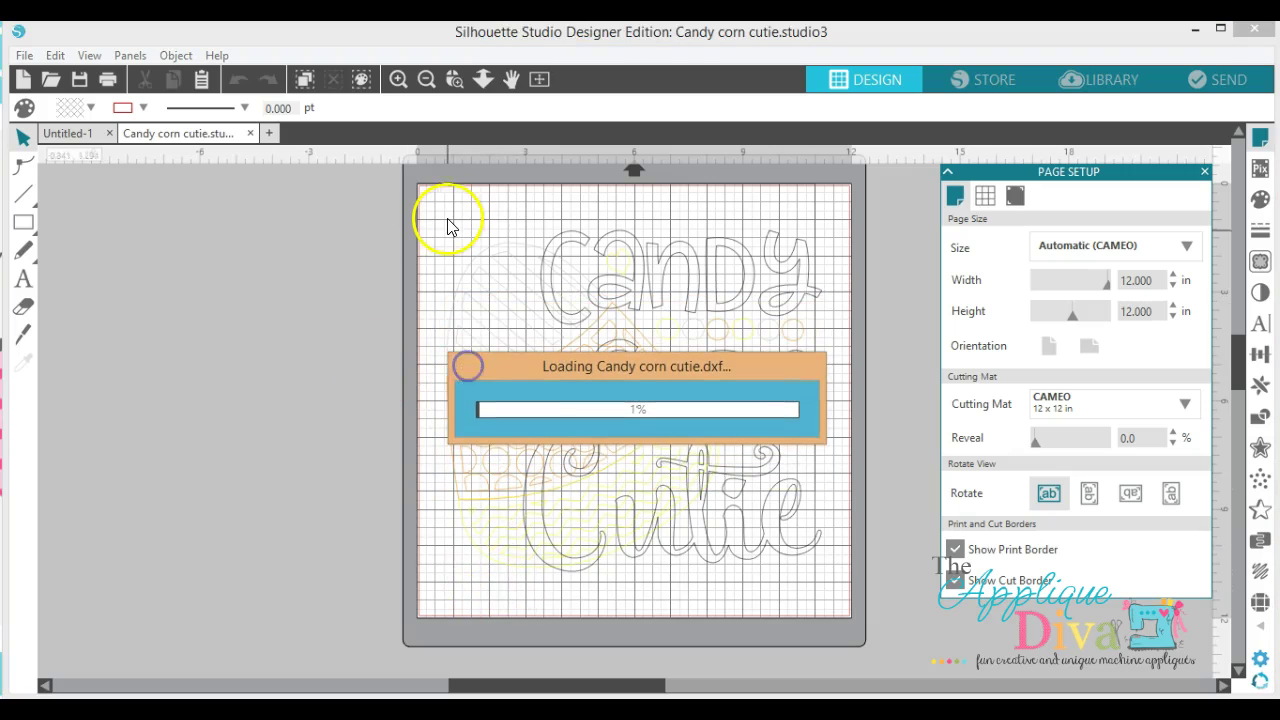
Step: Close the half-loaded document without saving and reopen Candy corn cutie.dxf
left_click(250, 133)
left_click_drag(613, 327, 613, 263)
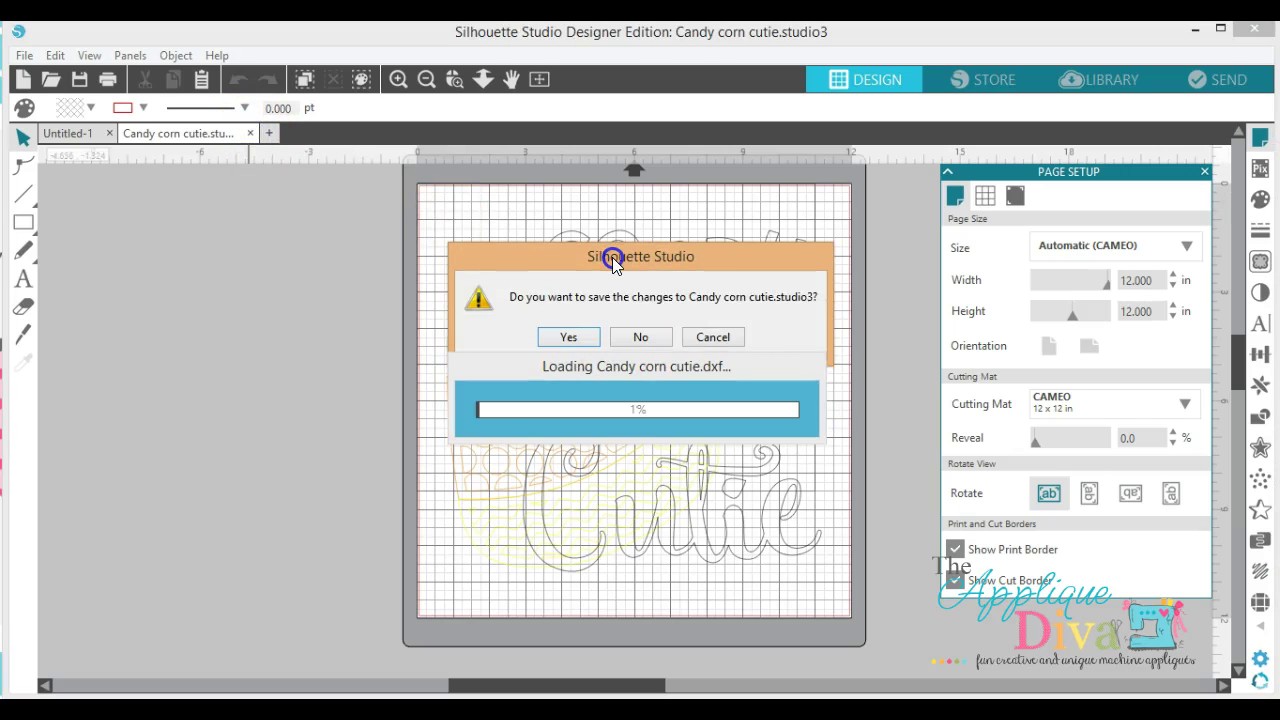
left_click(640, 337)
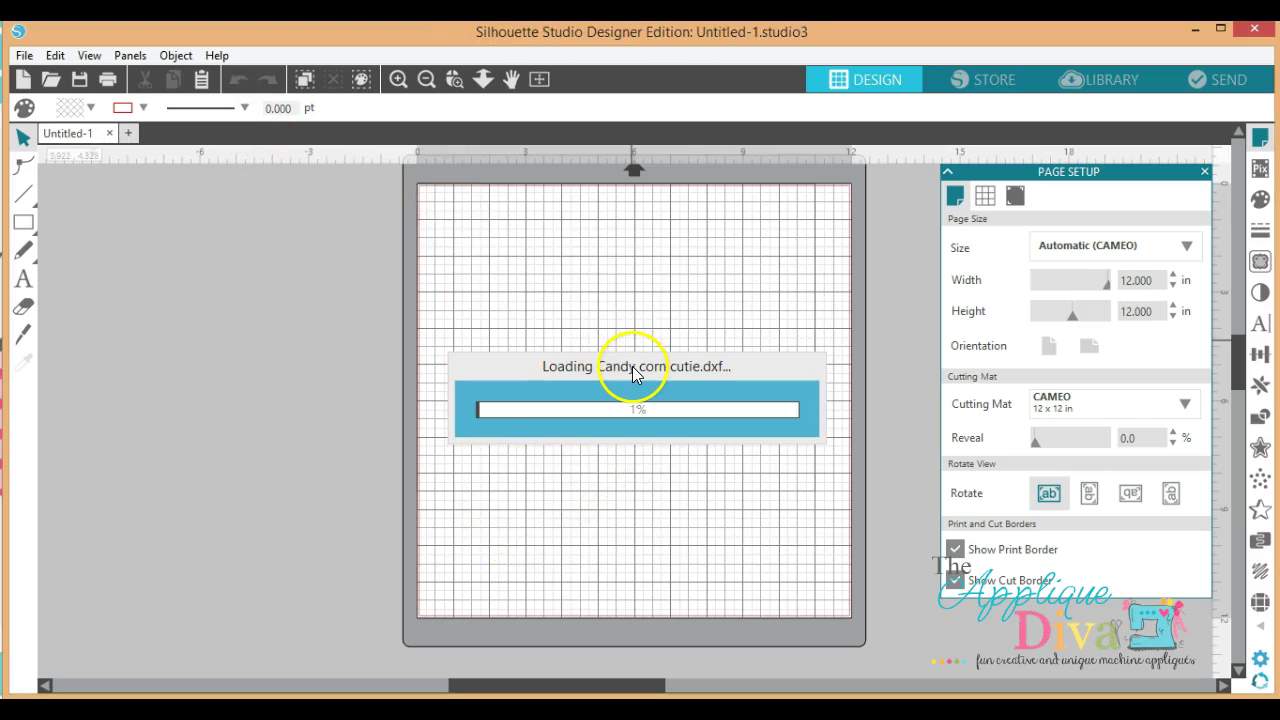
left_click_drag(632, 373, 520, 312)
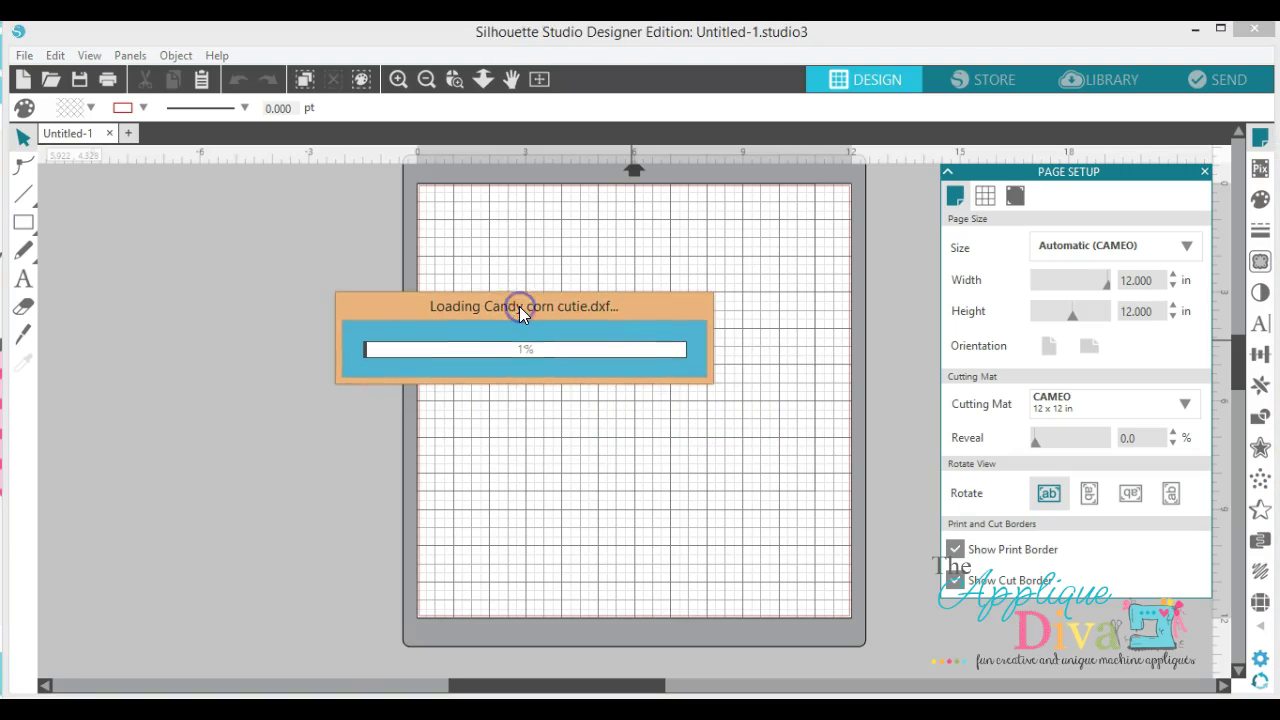
left_click(50, 79)
double_click(408, 250)
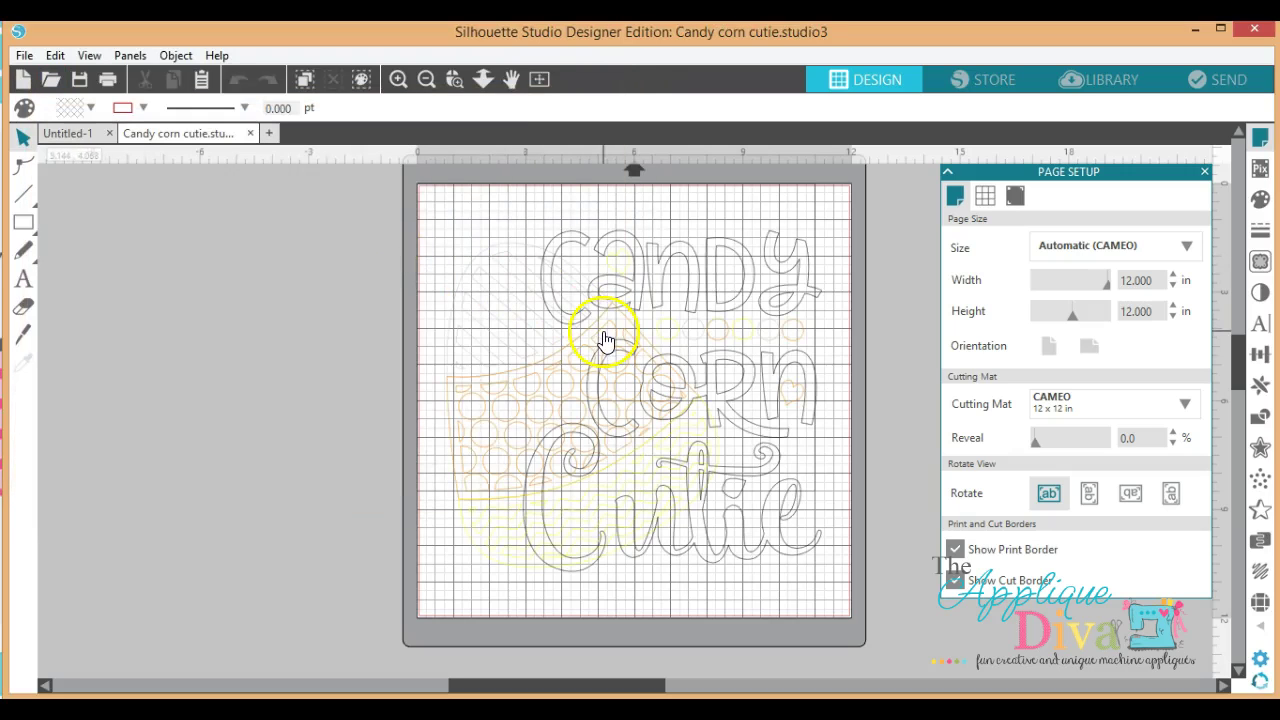
left_click(423, 337)
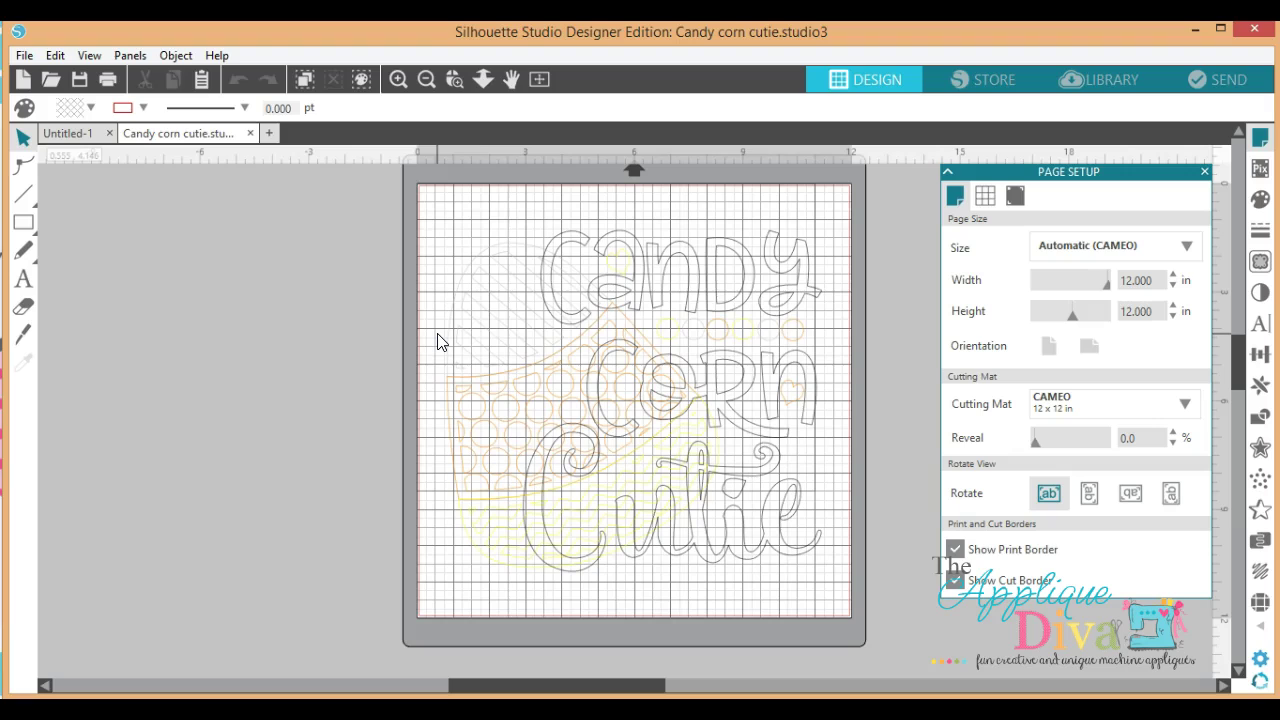
left_click(481, 361)
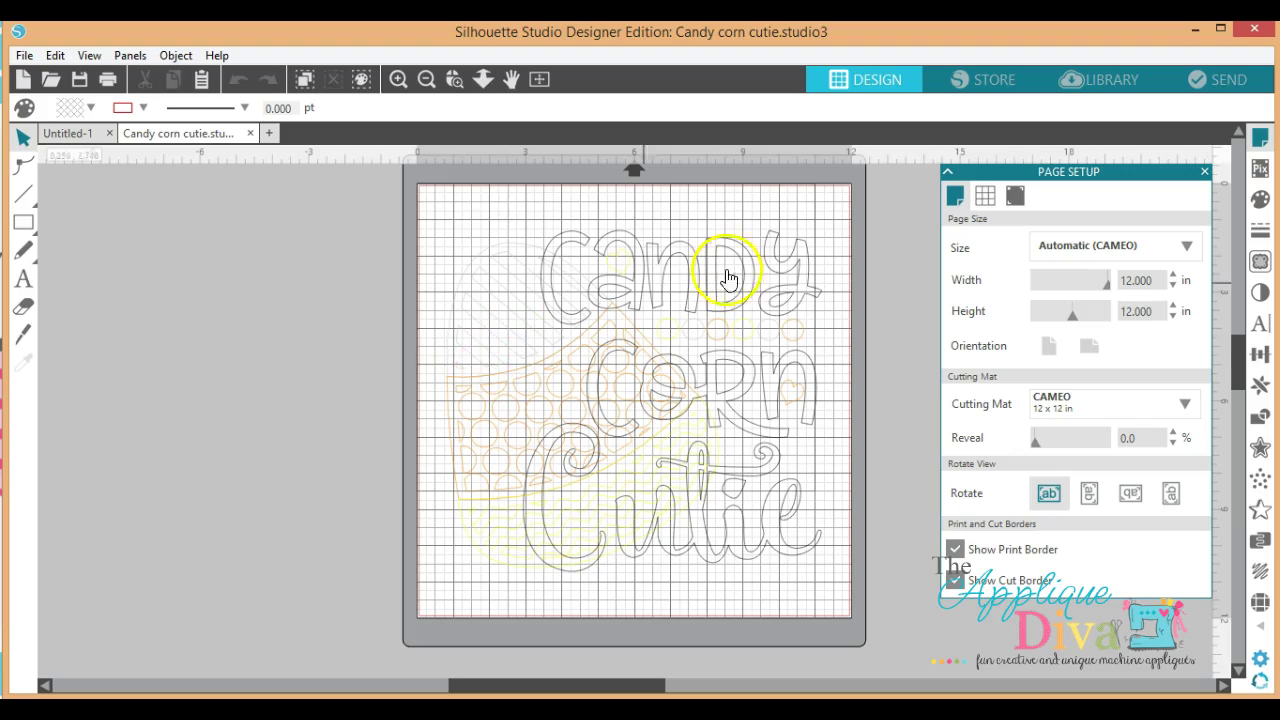
left_click_drag(737, 284, 709, 201)
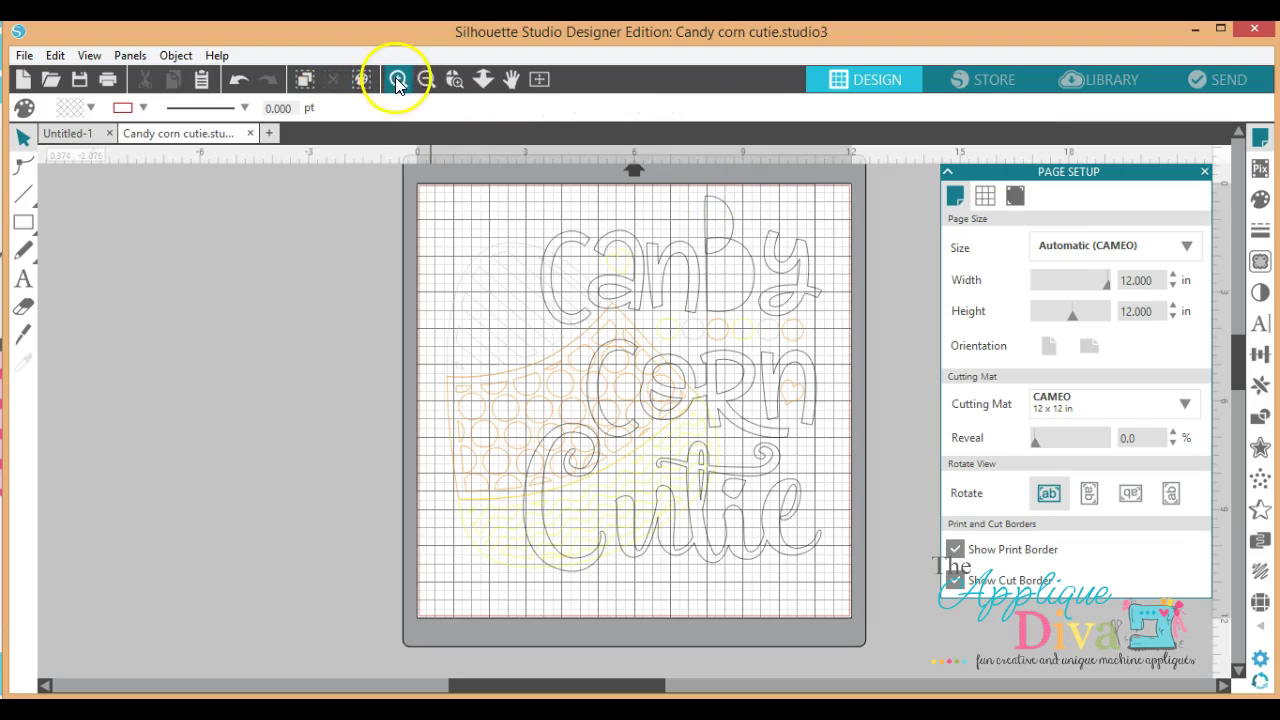
left_click(237, 80)
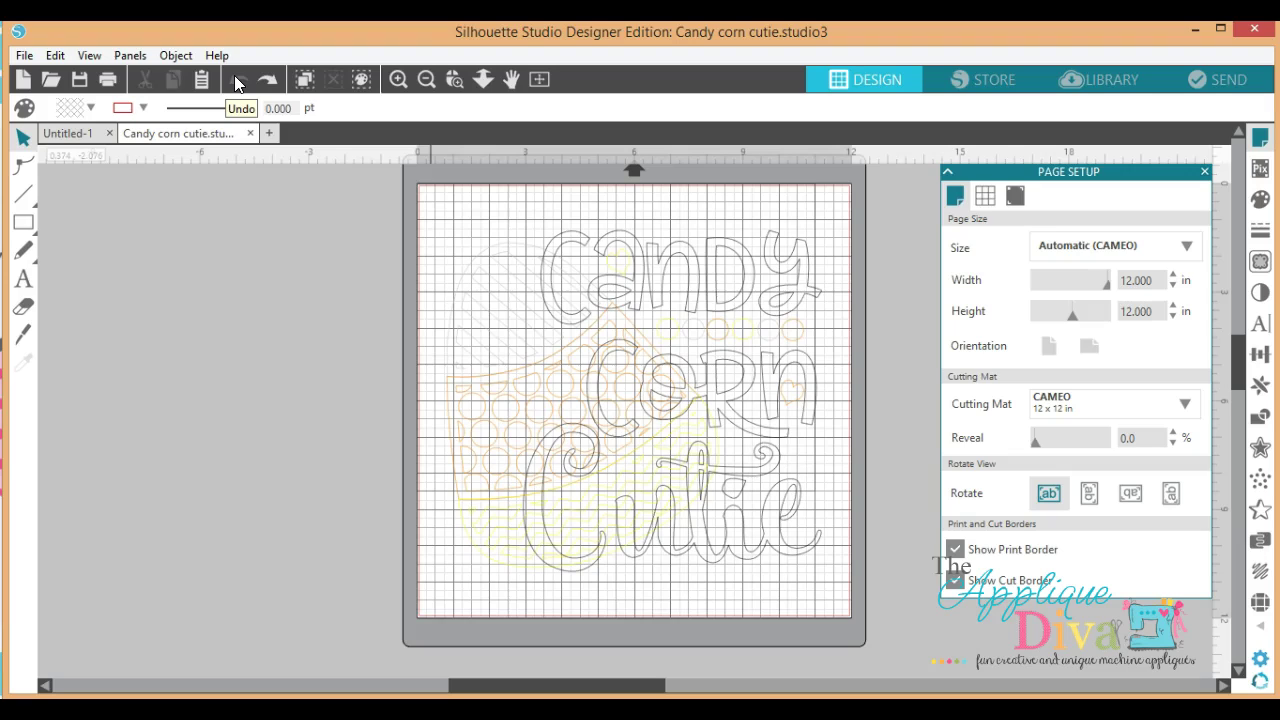
left_click(236, 78)
Step: Select the black-outlined lettering by outline colour, group it, and move it off the mat
left_click(1204, 171)
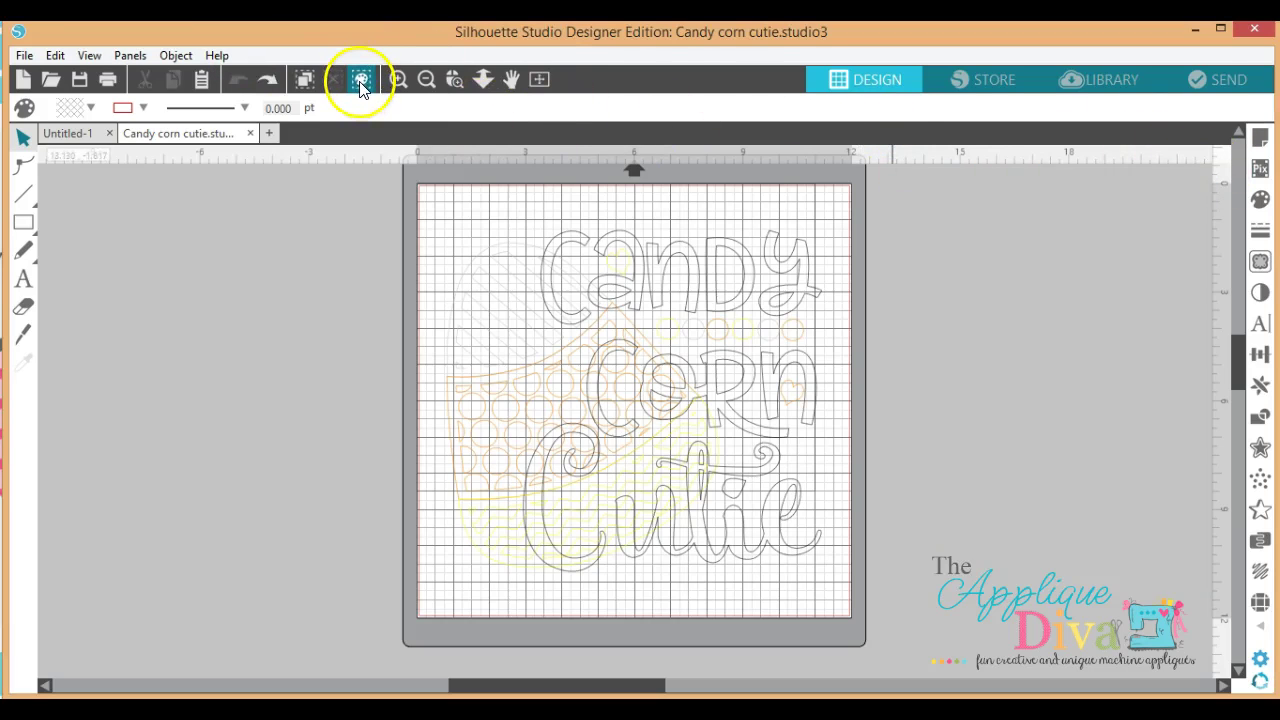
left_click(304, 80)
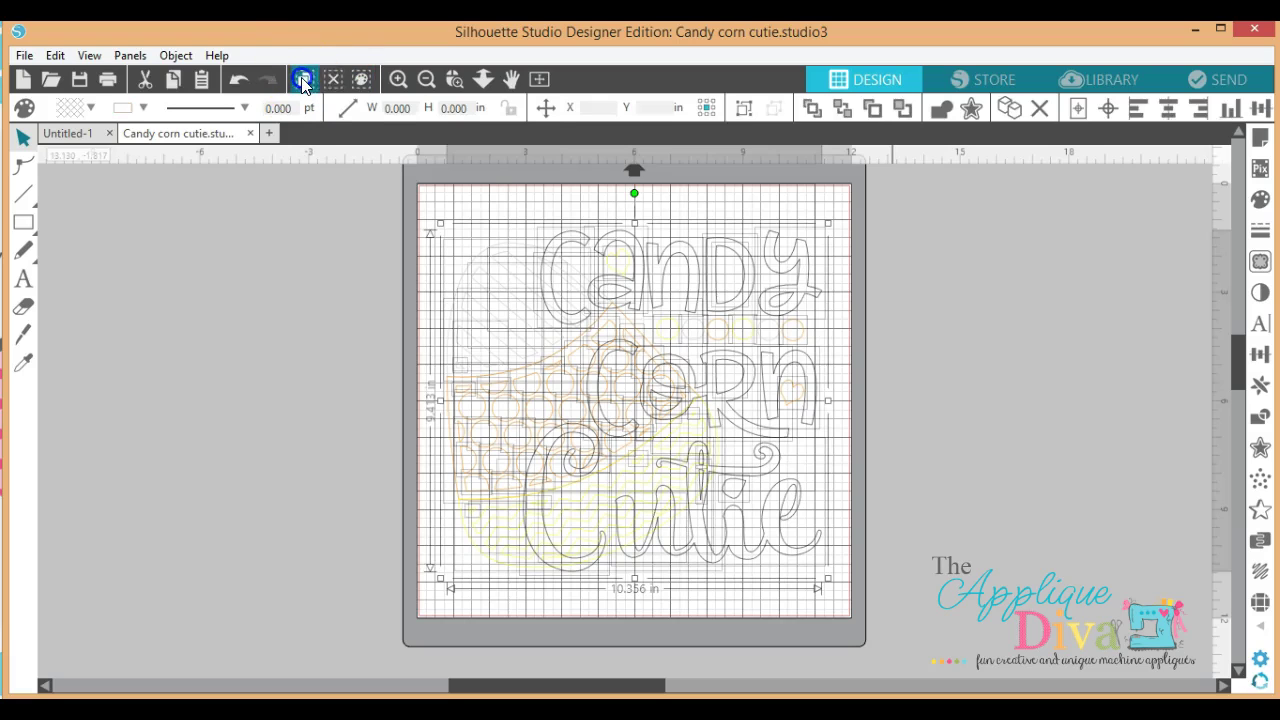
left_click(362, 80)
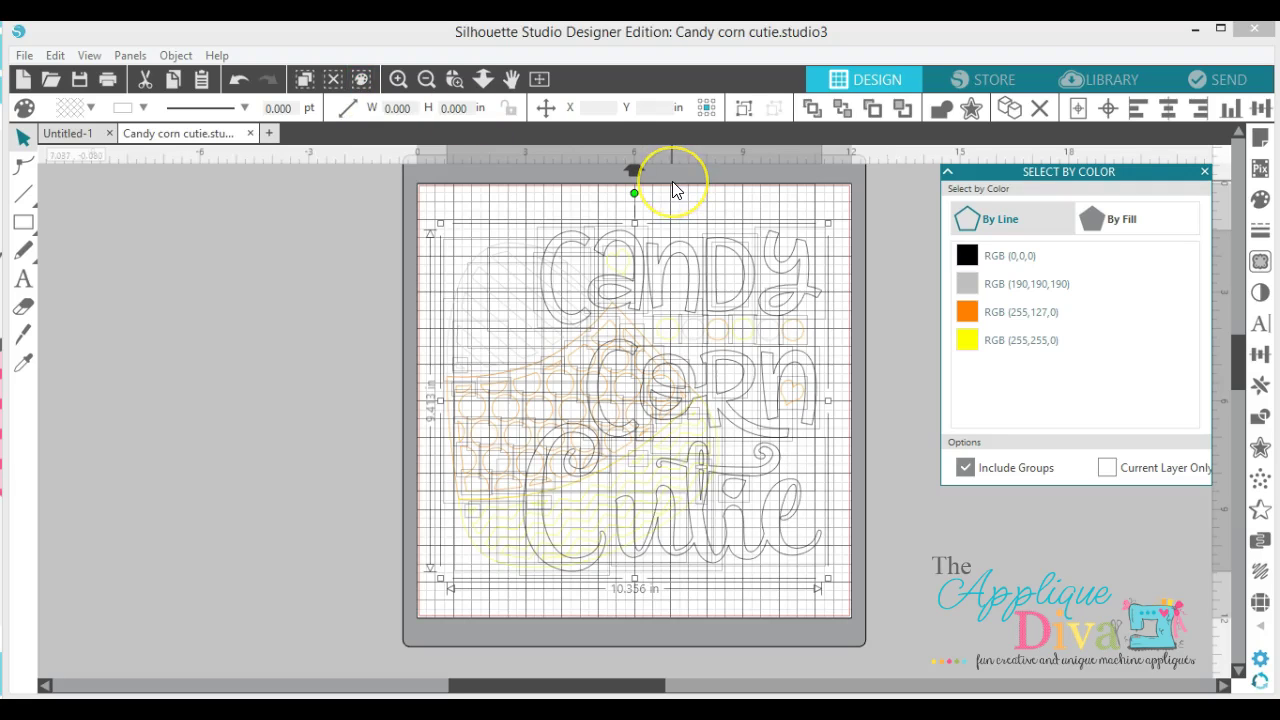
left_click(1015, 220)
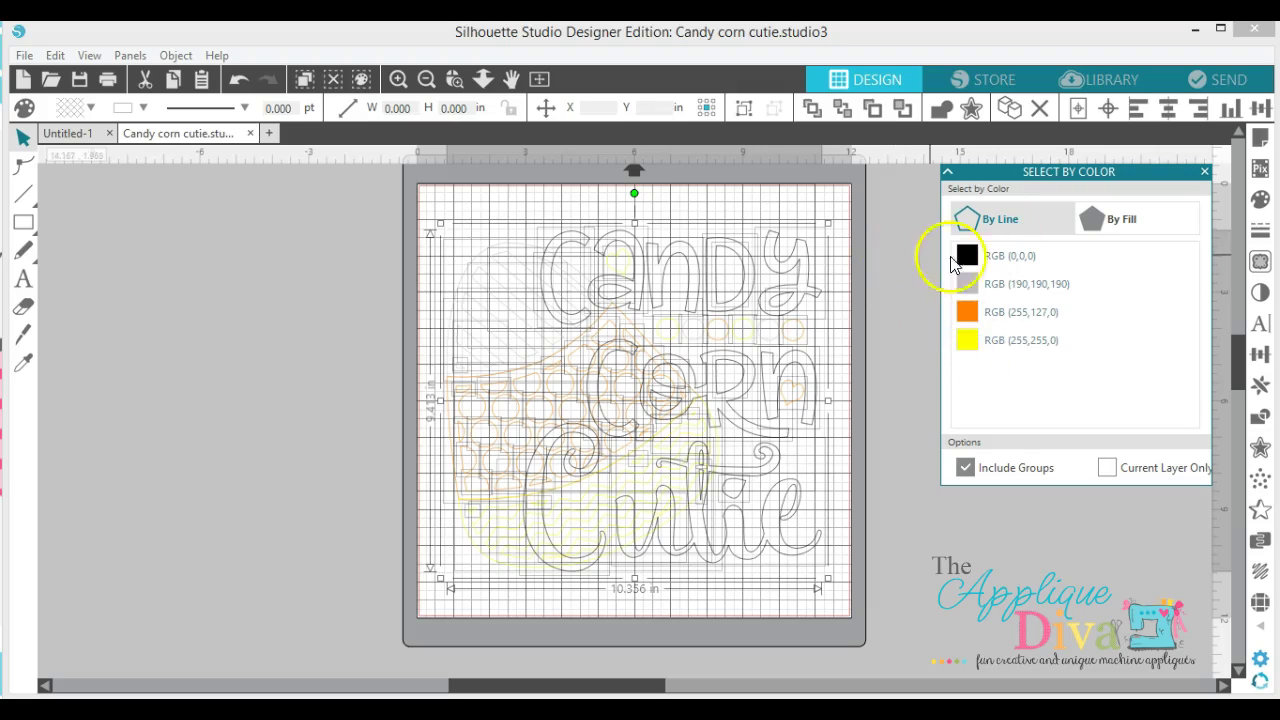
left_click(1010, 262)
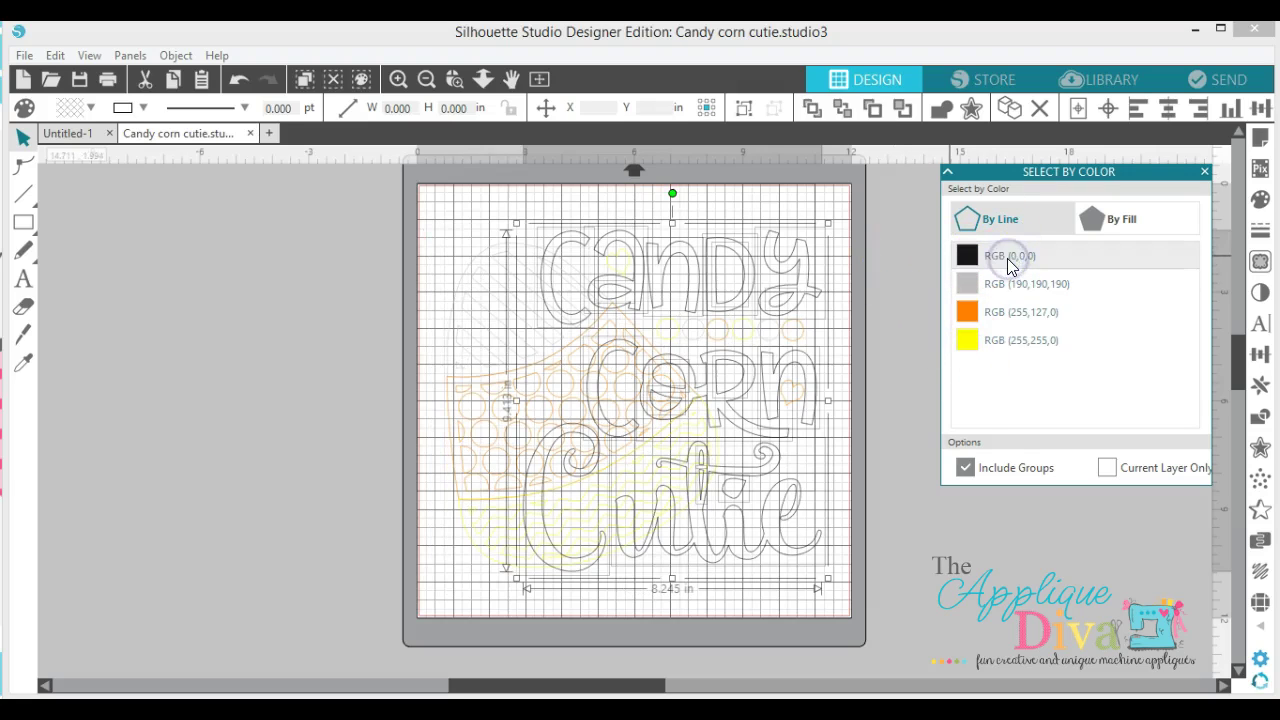
right_click(724, 377)
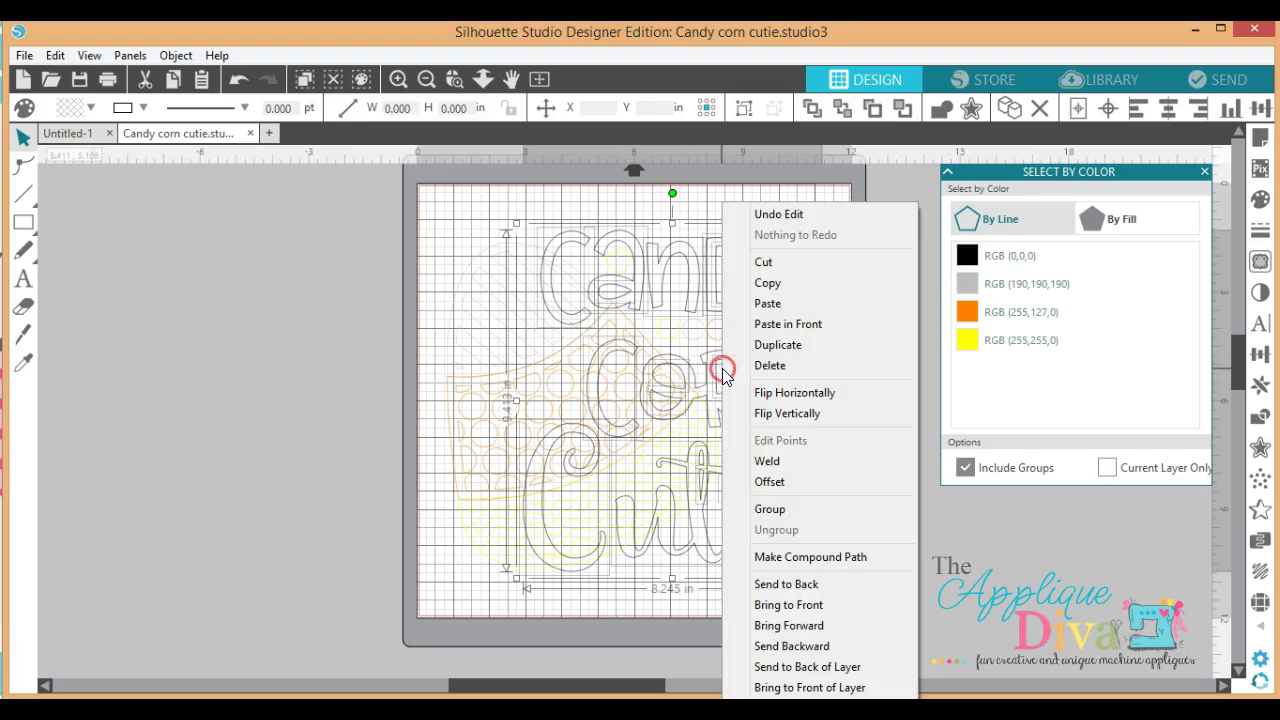
left_click(770, 509)
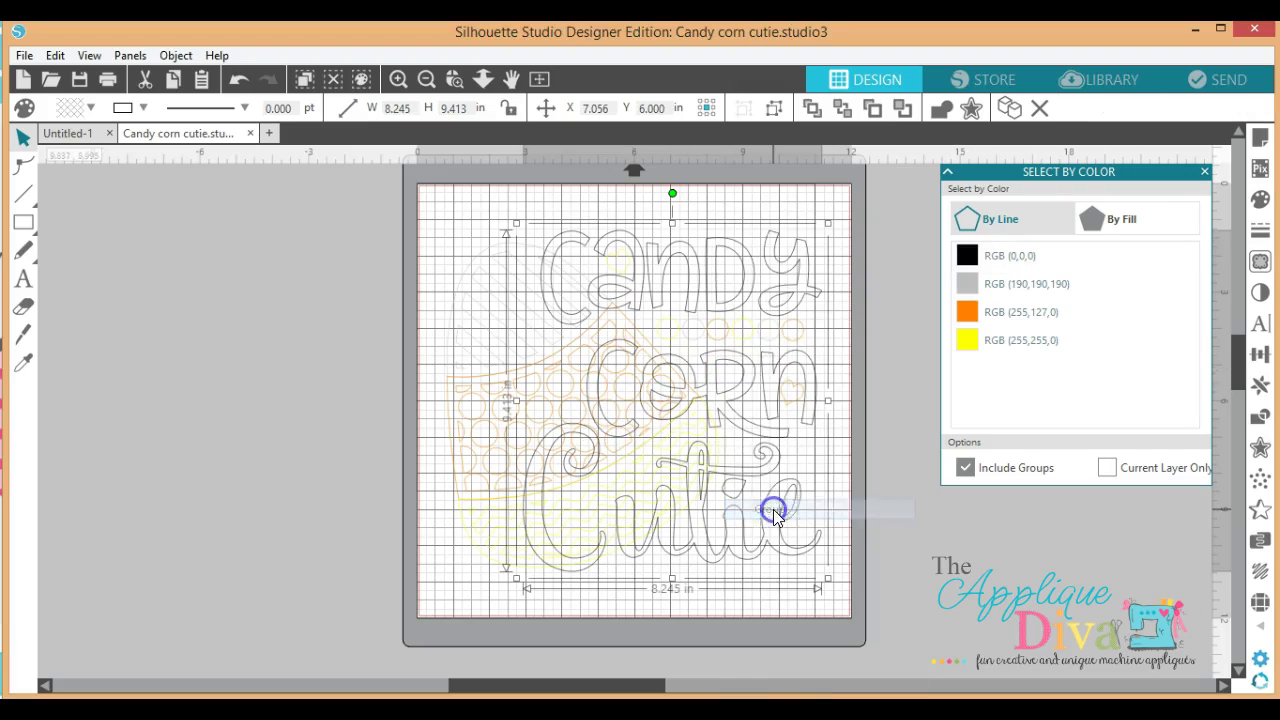
left_click_drag(735, 371, 262, 336)
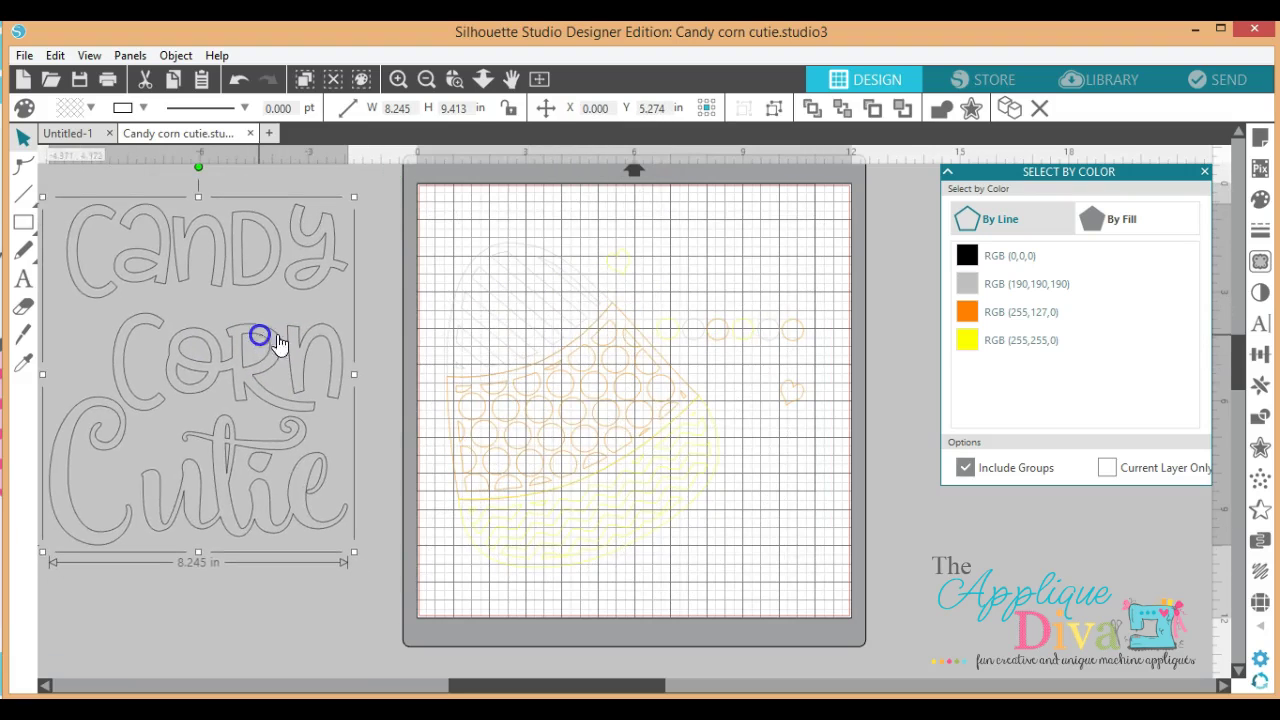
Step: Group the grey-outlined objects and move them off the mat to the left
left_click(1012, 285)
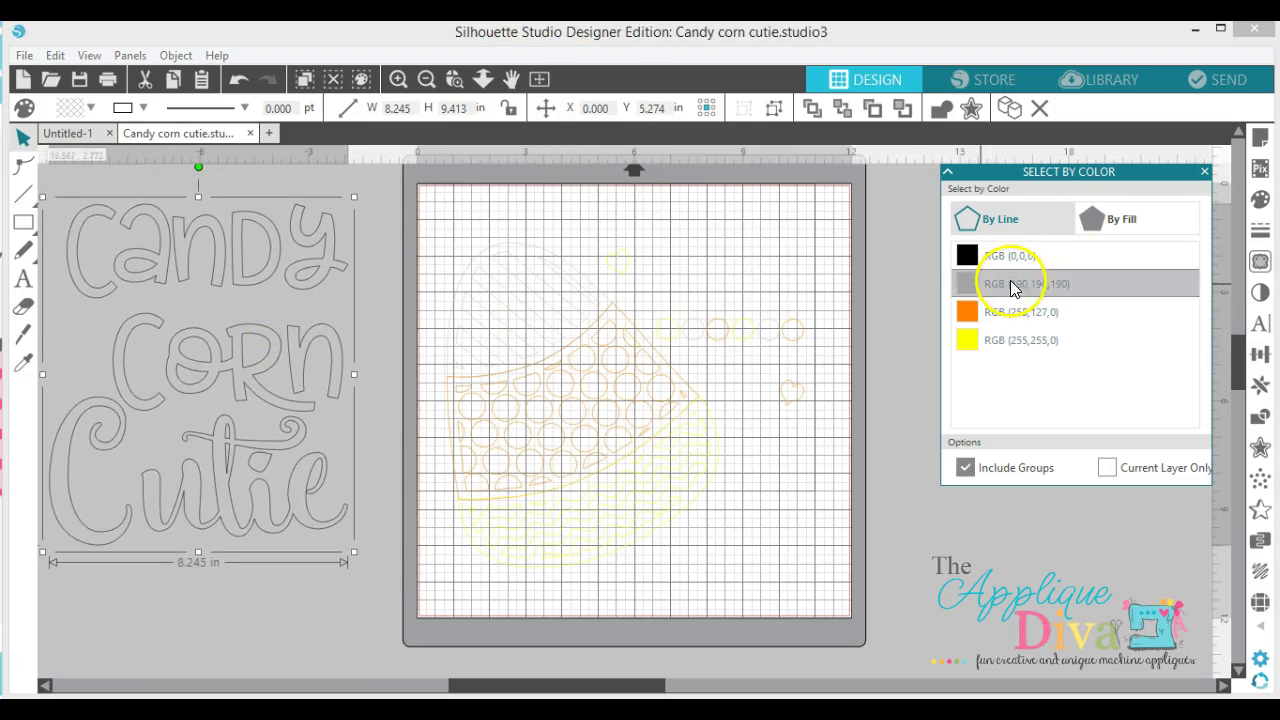
right_click(629, 280)
left_click(680, 510)
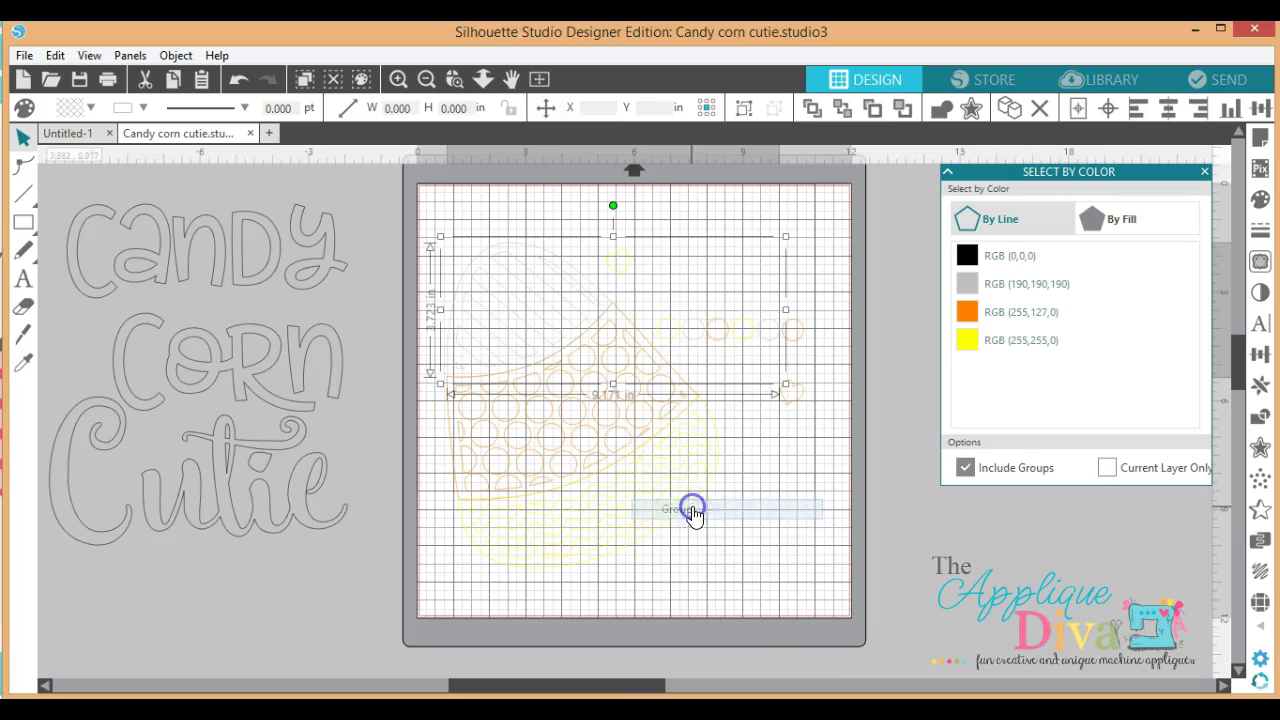
left_click_drag(542, 328, 155, 350)
Step: Group the orange-outlined candy corn pieces and move them off the mat to the left
left_click(1008, 313)
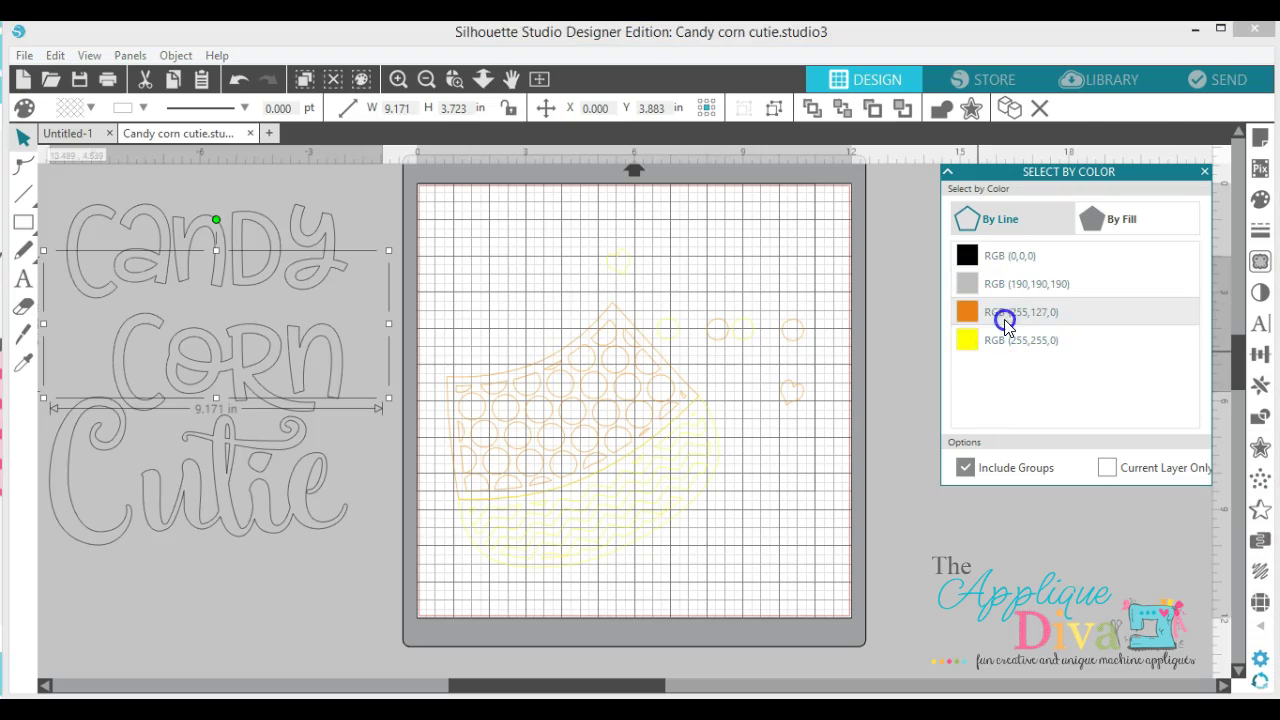
right_click(544, 393)
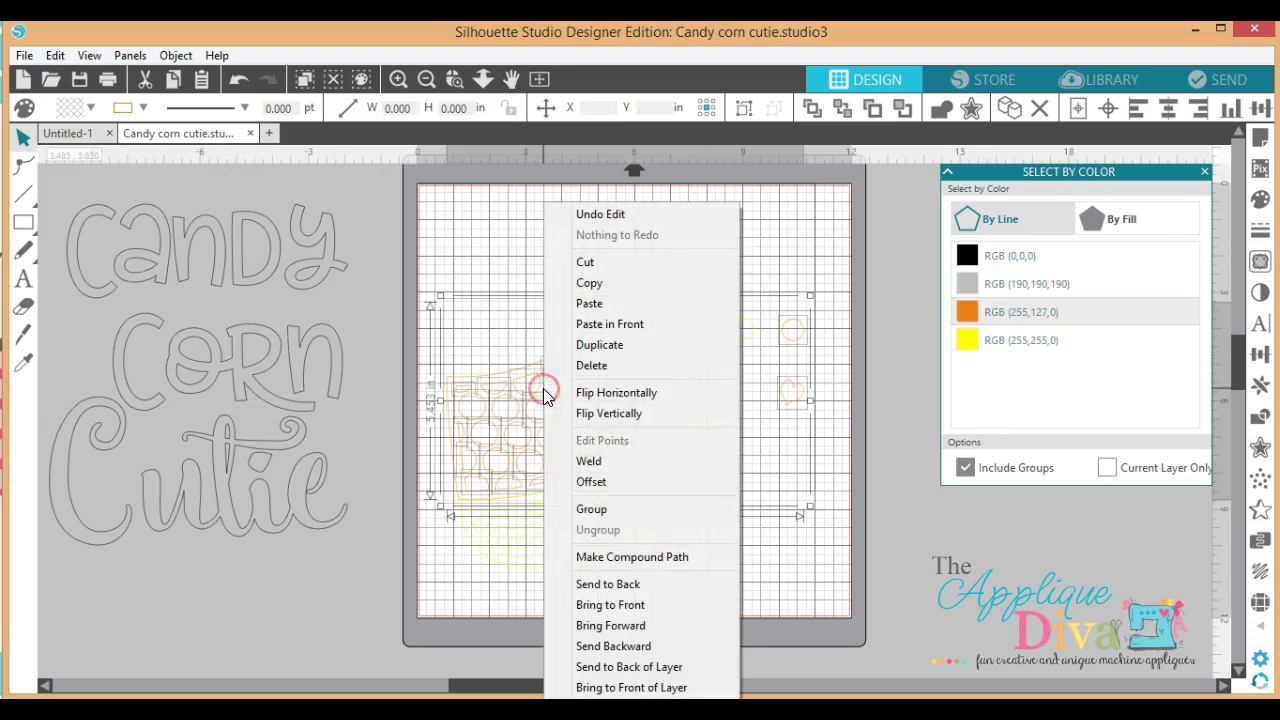
left_click(588, 509)
left_click(979, 318)
left_click(984, 339)
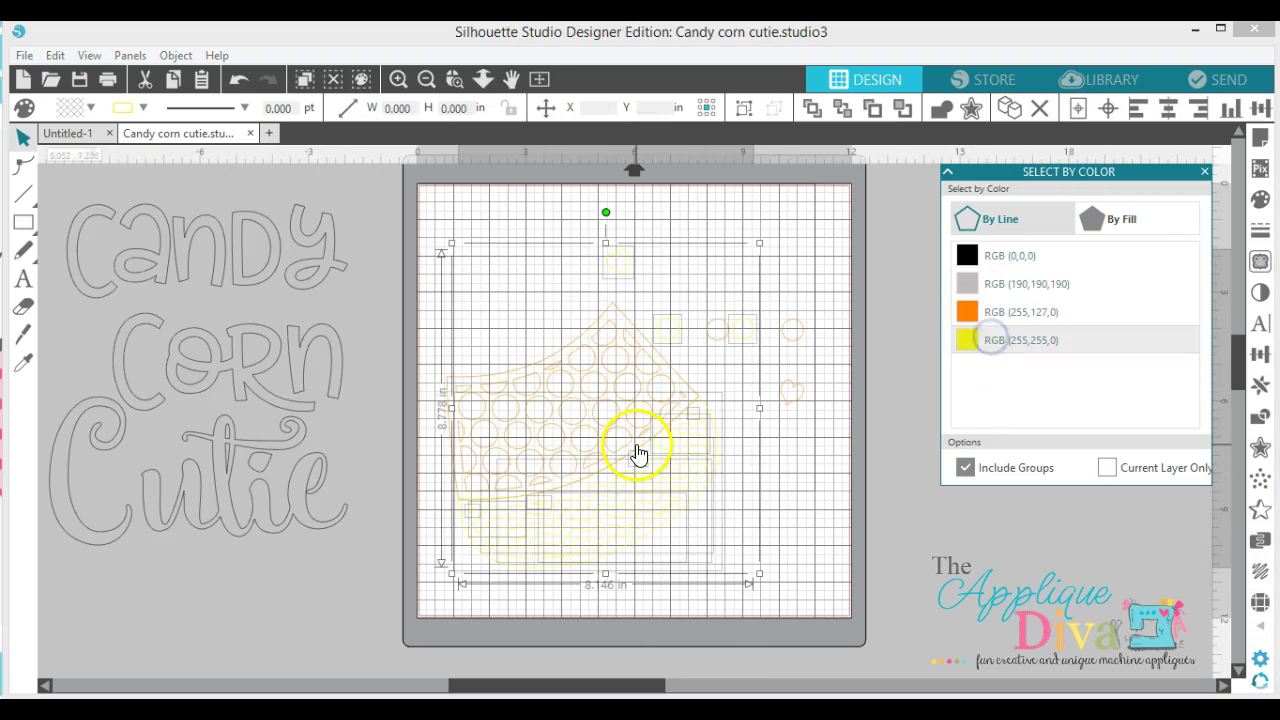
right_click(637, 444)
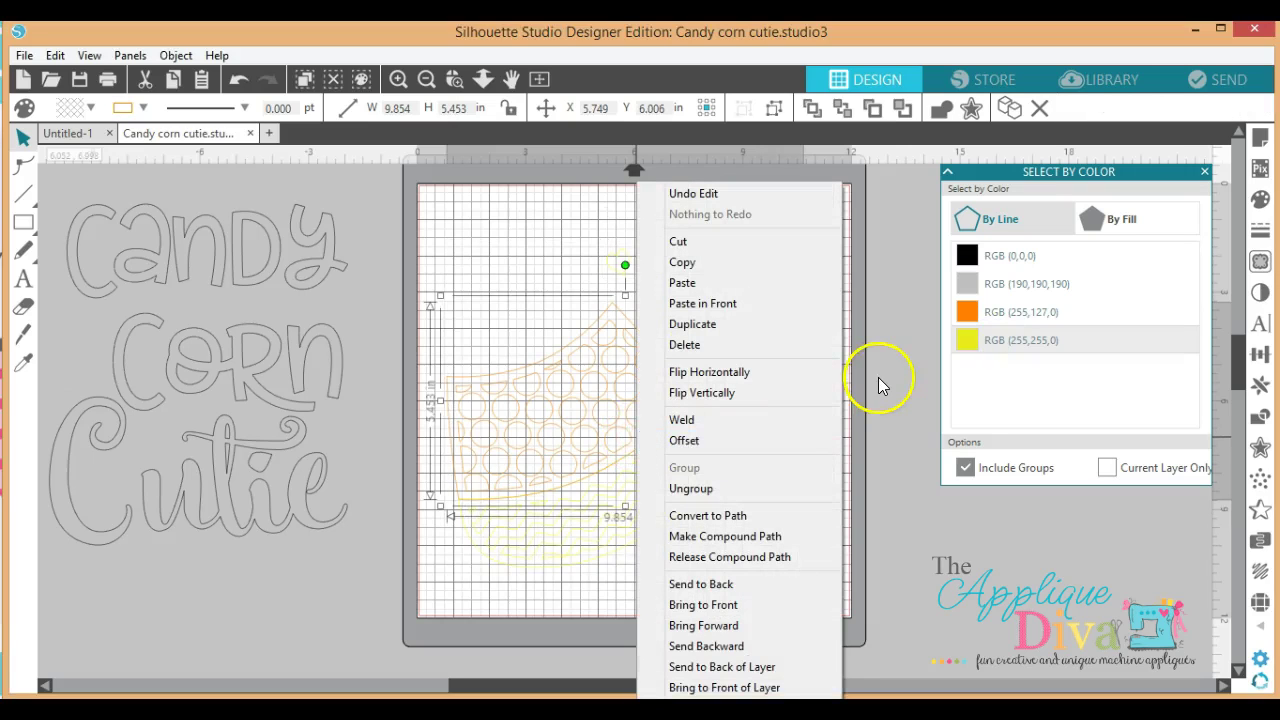
left_click(551, 251)
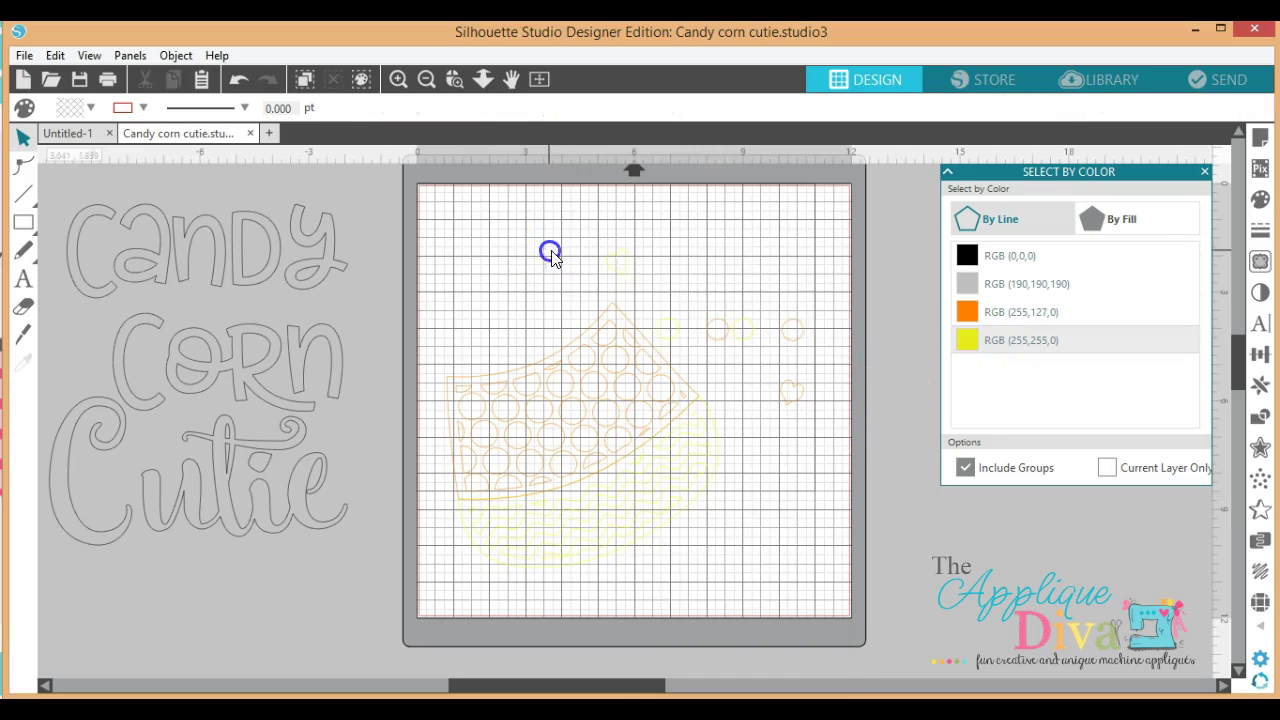
left_click(1042, 344)
right_click(677, 335)
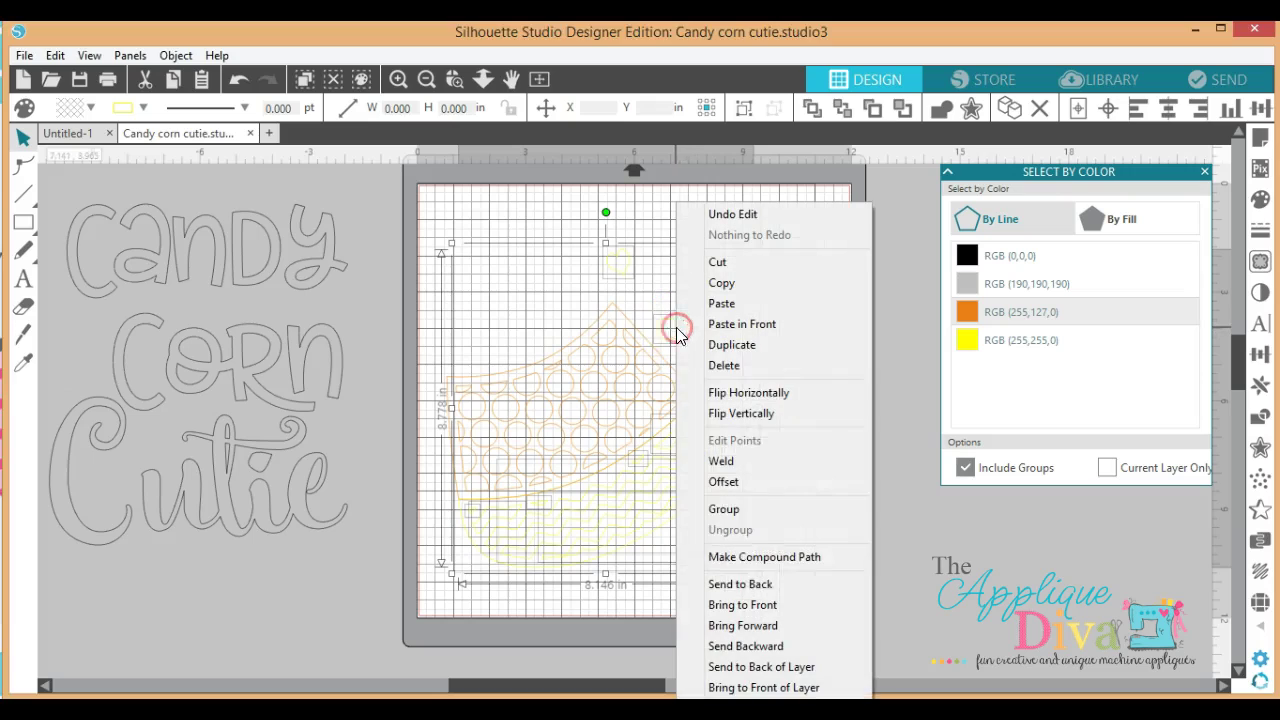
left_click(755, 511)
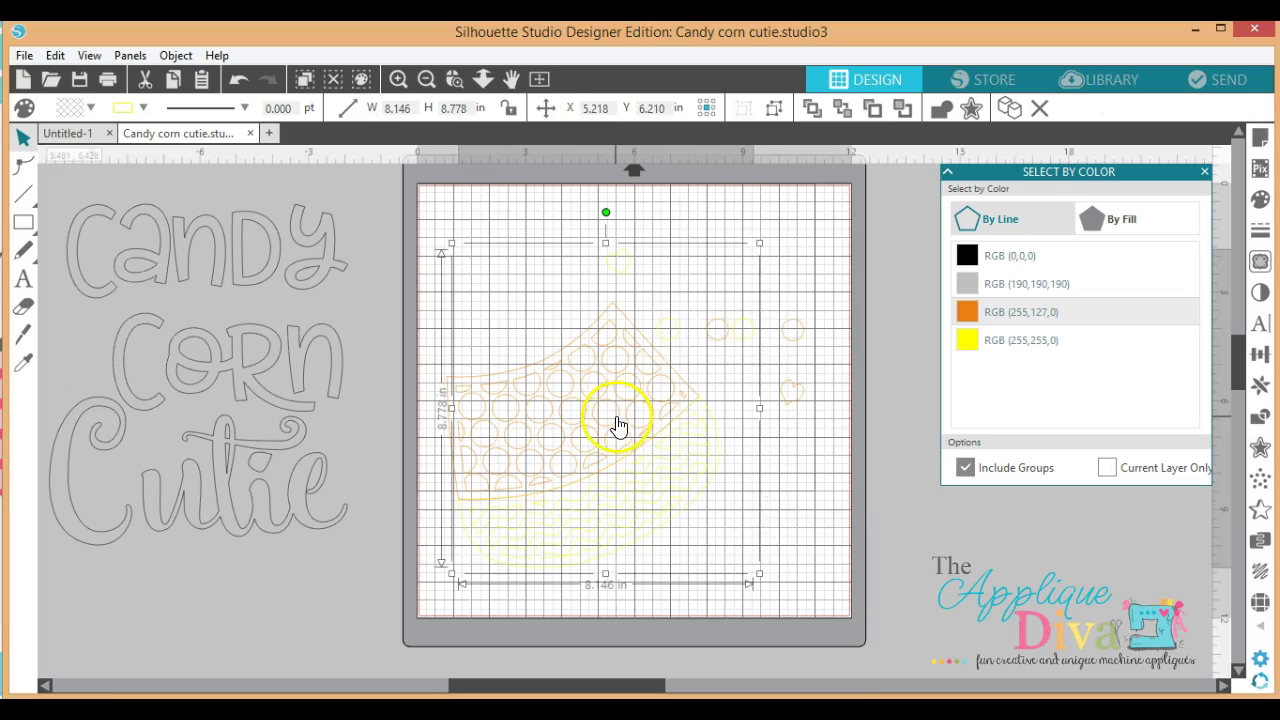
left_click_drag(609, 423, 131, 366)
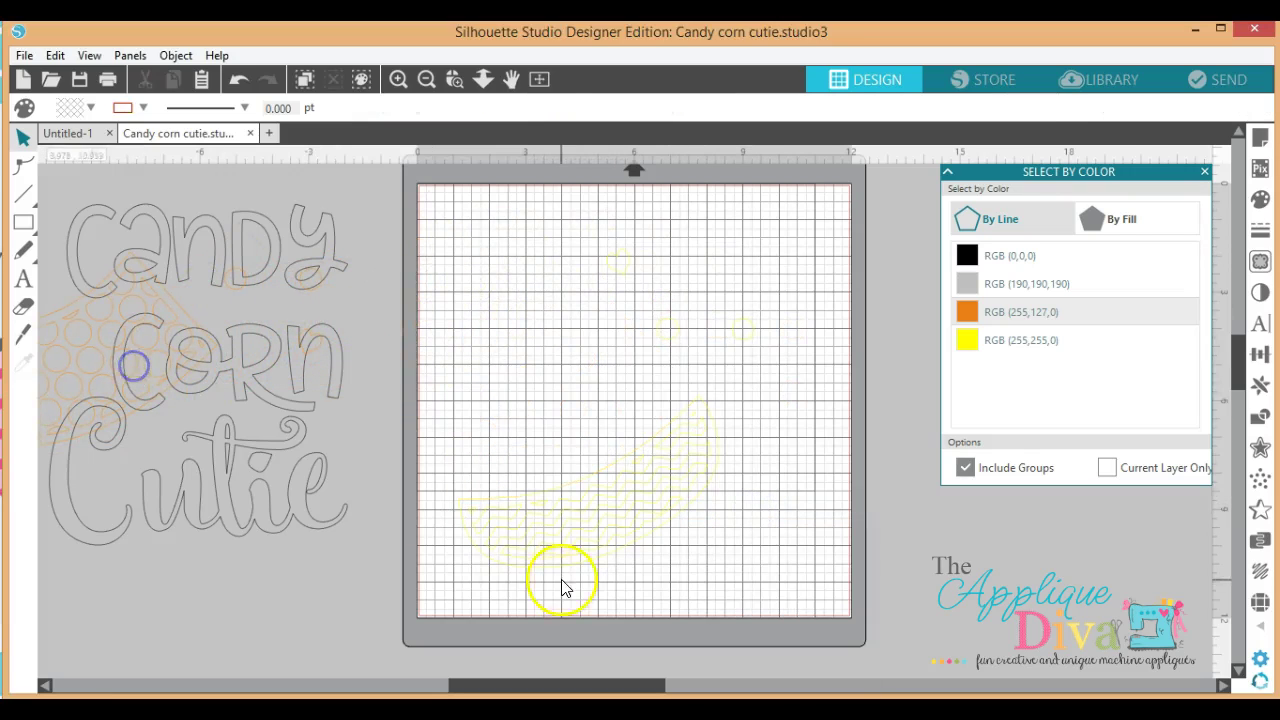
Step: Nudge the yellow candy-corn design slightly up and right on the mat
left_click(560, 543)
left_click_drag(547, 560, 571, 528)
left_click(574, 535)
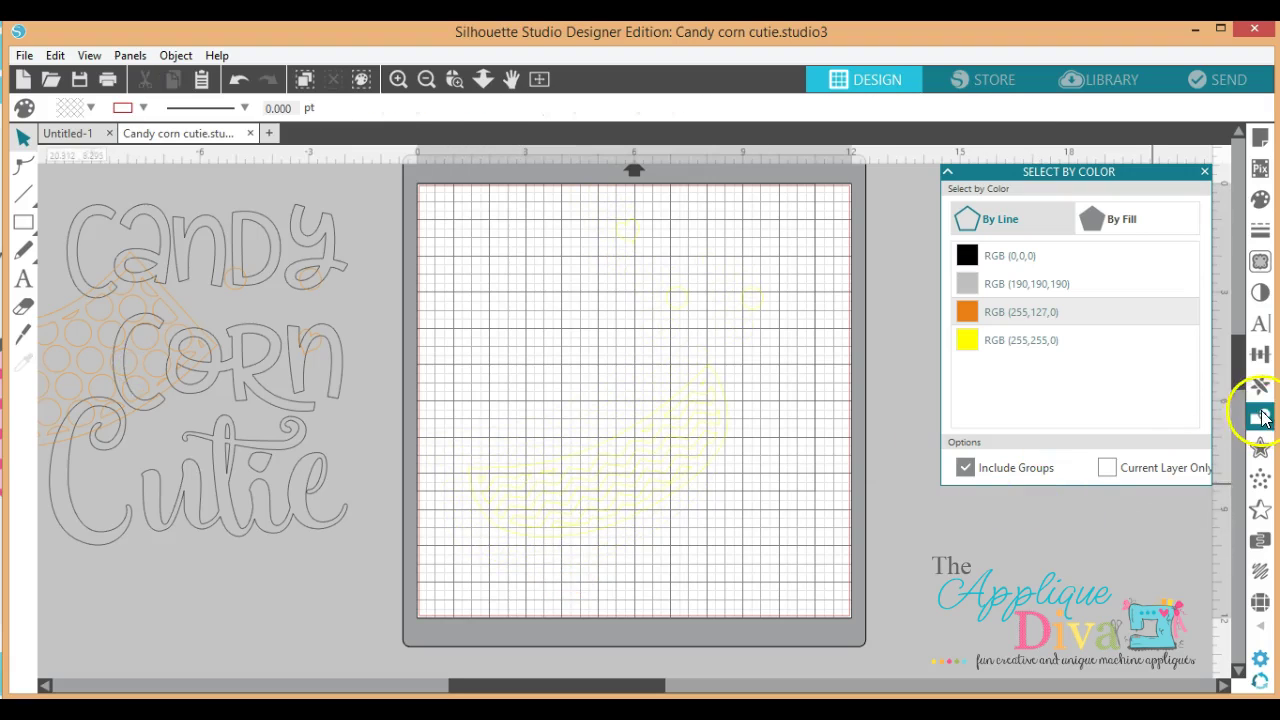
Step: Fill the yellow candy-corn shapes solid yellow and reposition them lower left
left_click(1260, 199)
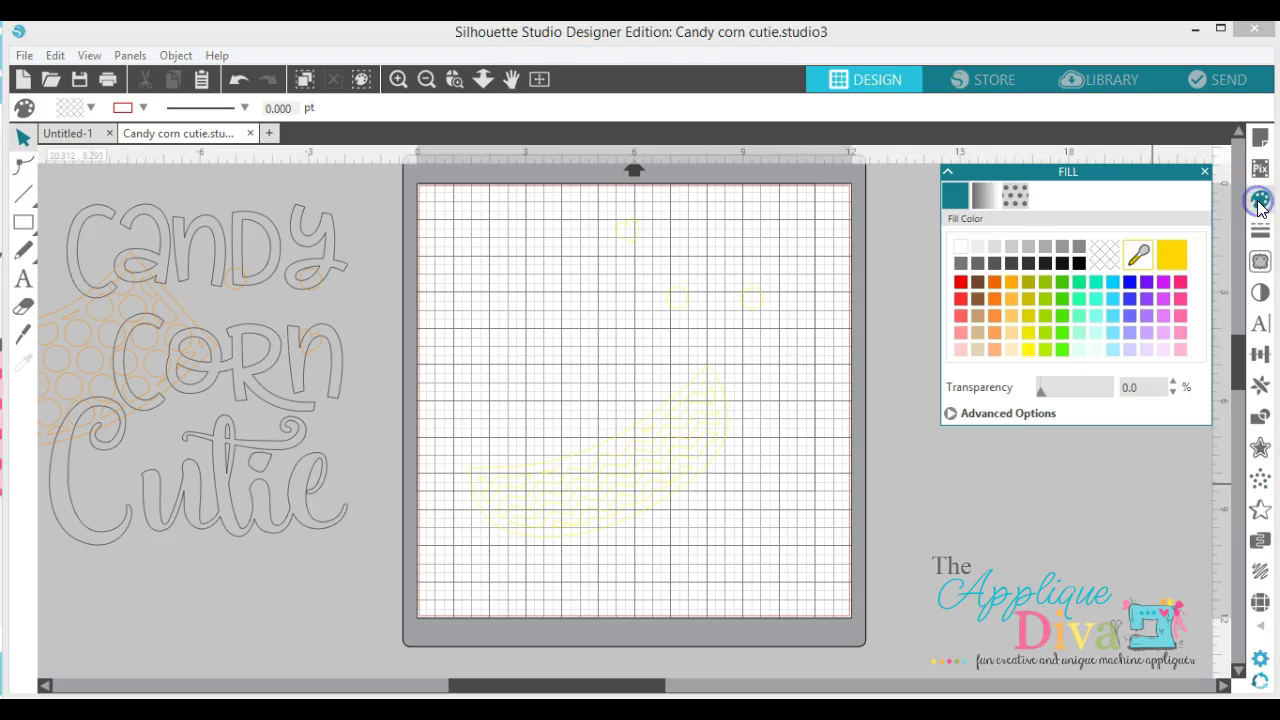
left_click(1172, 256)
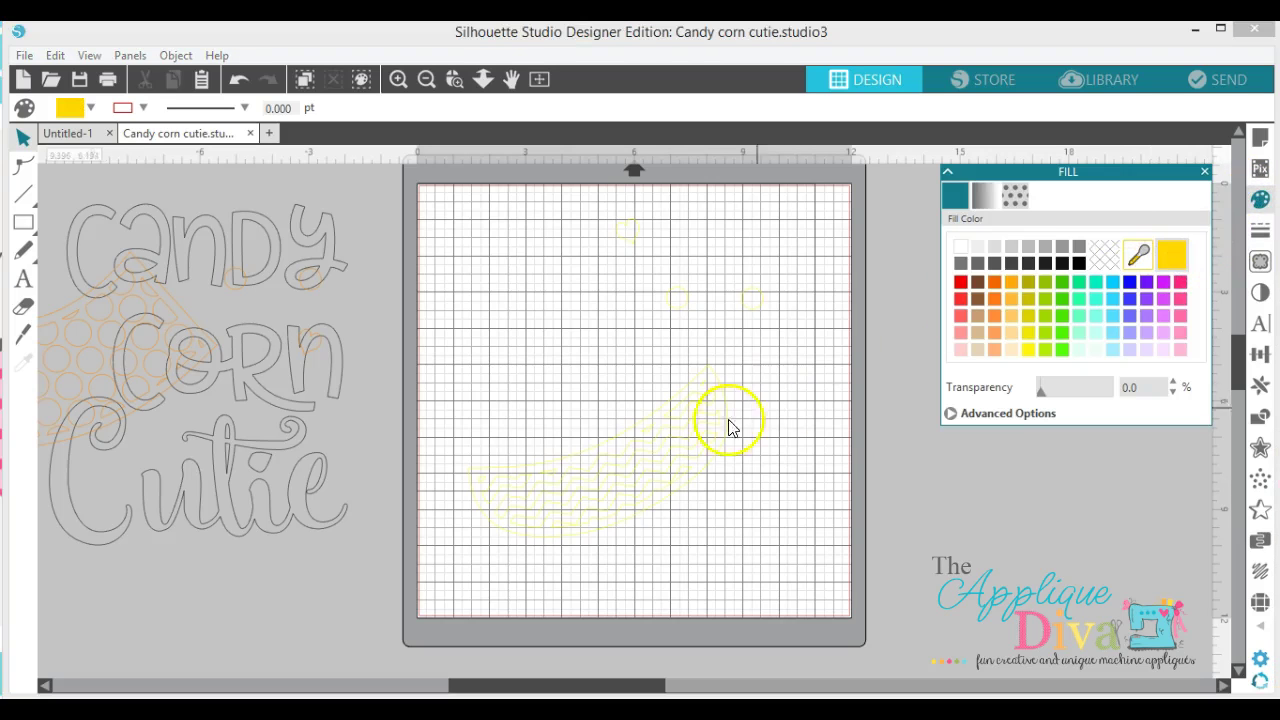
left_click(681, 442)
left_click(1170, 258)
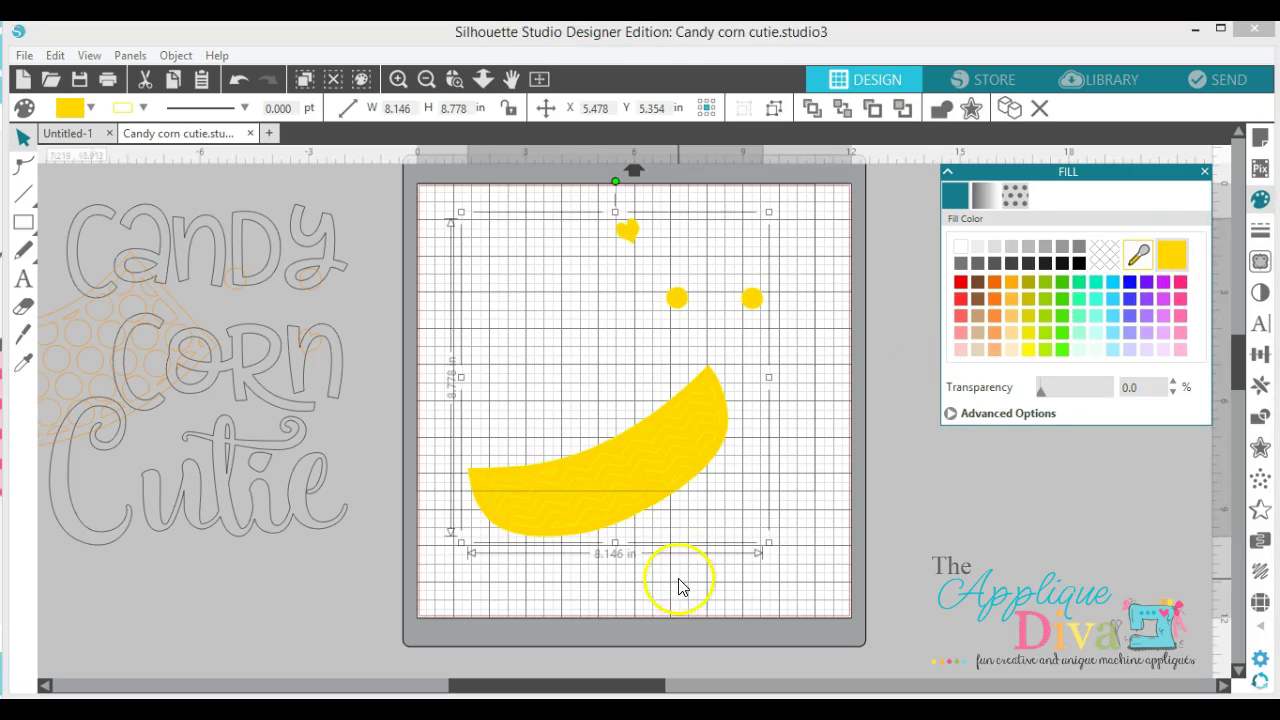
mouse_move(575, 478)
left_mouse_down()
mouse_move(546, 414)
mouse_move(557, 492)
mouse_move(558, 472)
left_mouse_up()
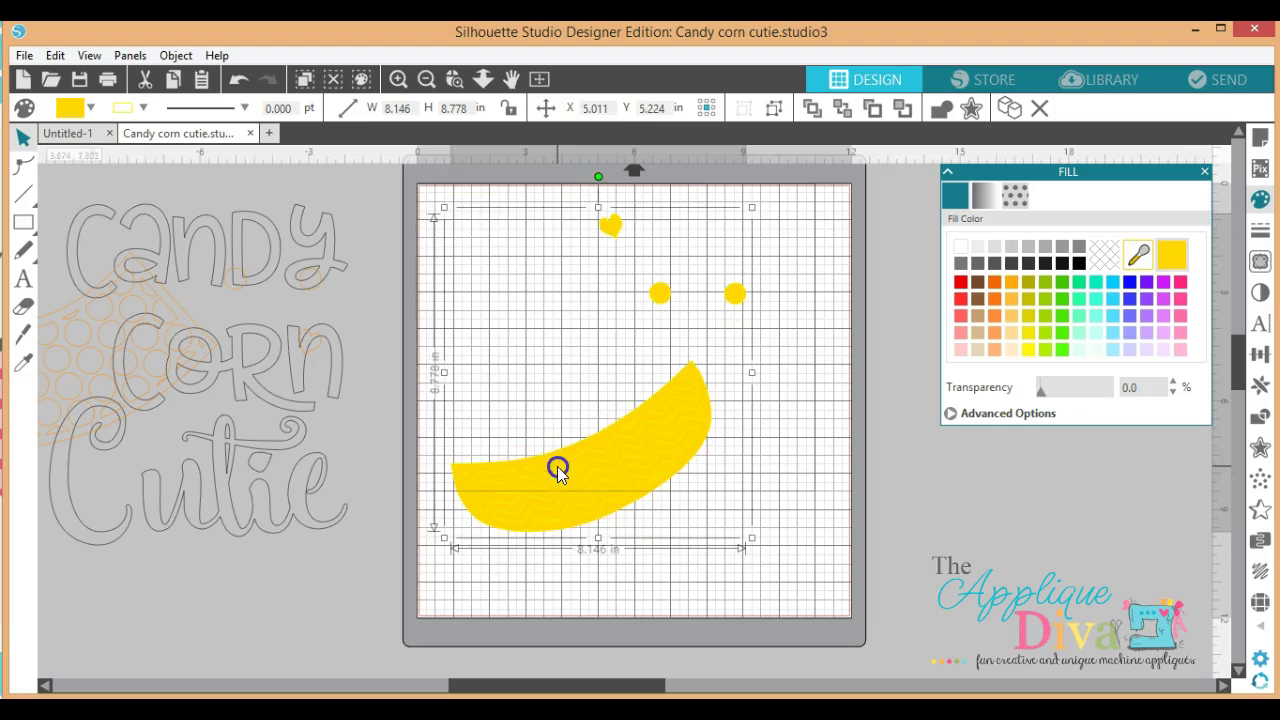
Step: Bring the Candy Corn Cutie lettering onto the mat and fill it black
left_click_drag(219, 463, 654, 466)
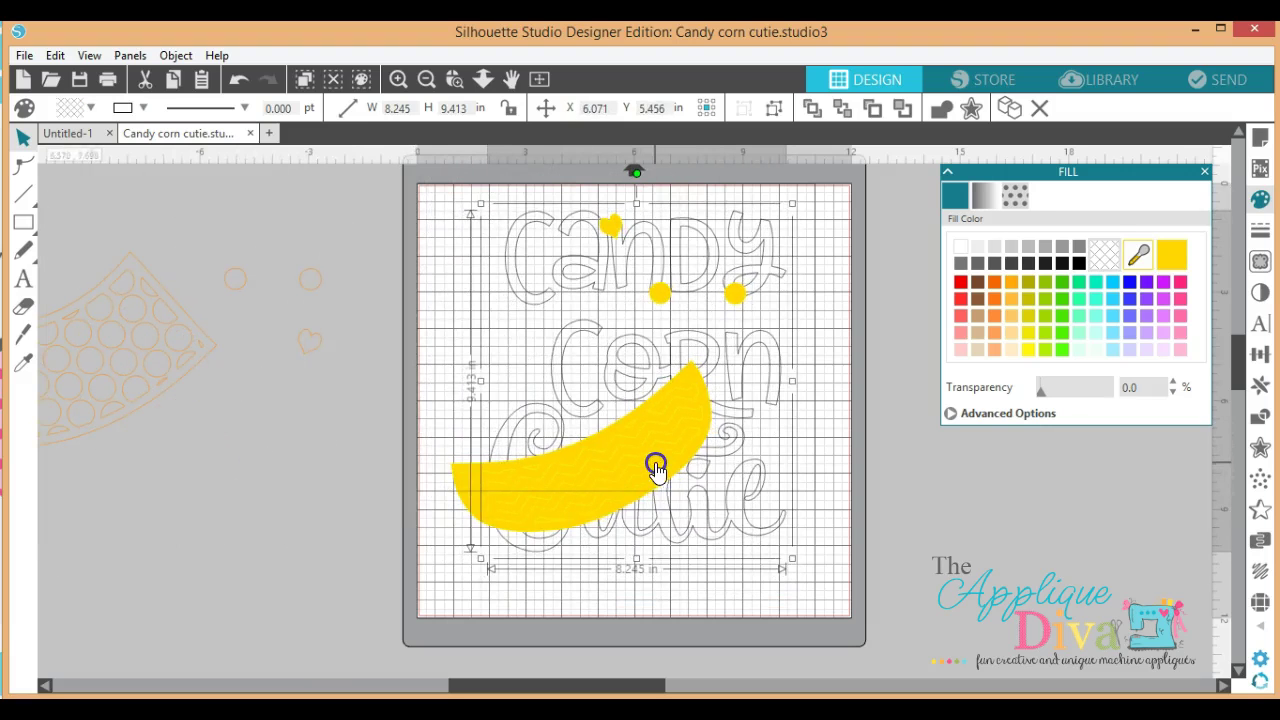
left_click(1078, 263)
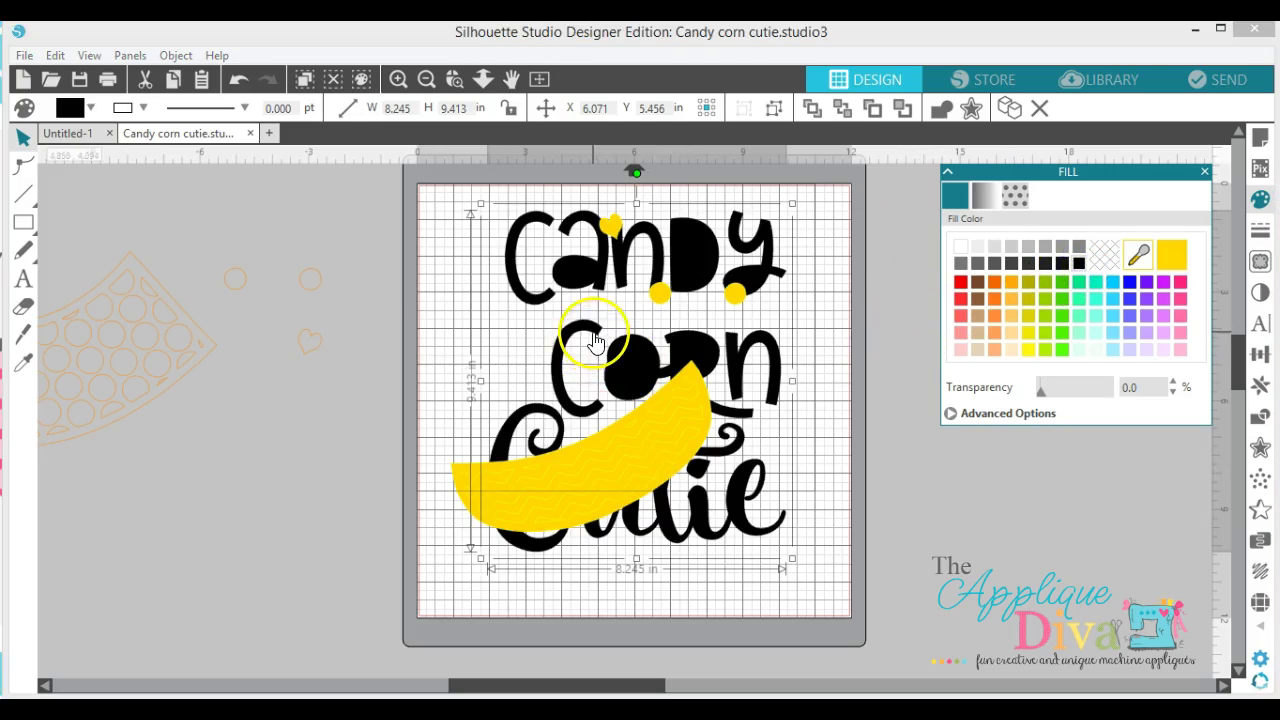
left_click_drag(586, 343, 460, 360)
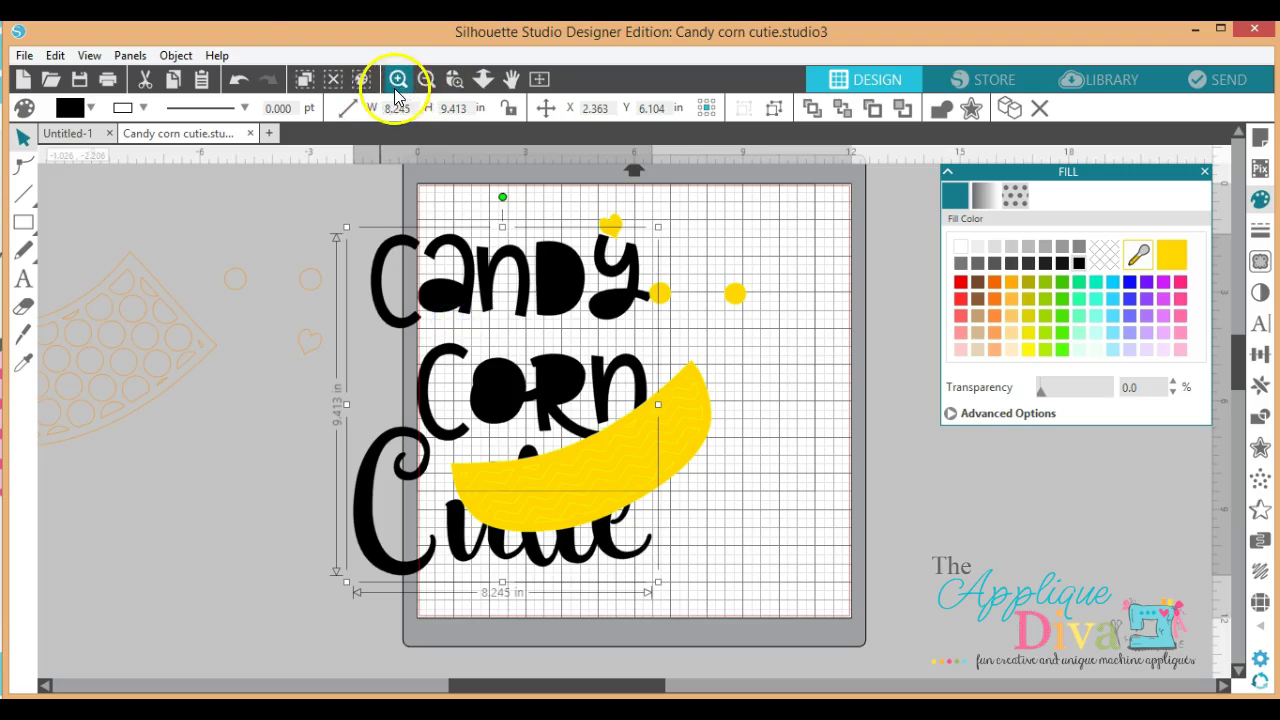
Step: Undo back past the black and yellow fills, then close the Fill panel
left_click(236, 81)
left_click(236, 81)
left_click(236, 81)
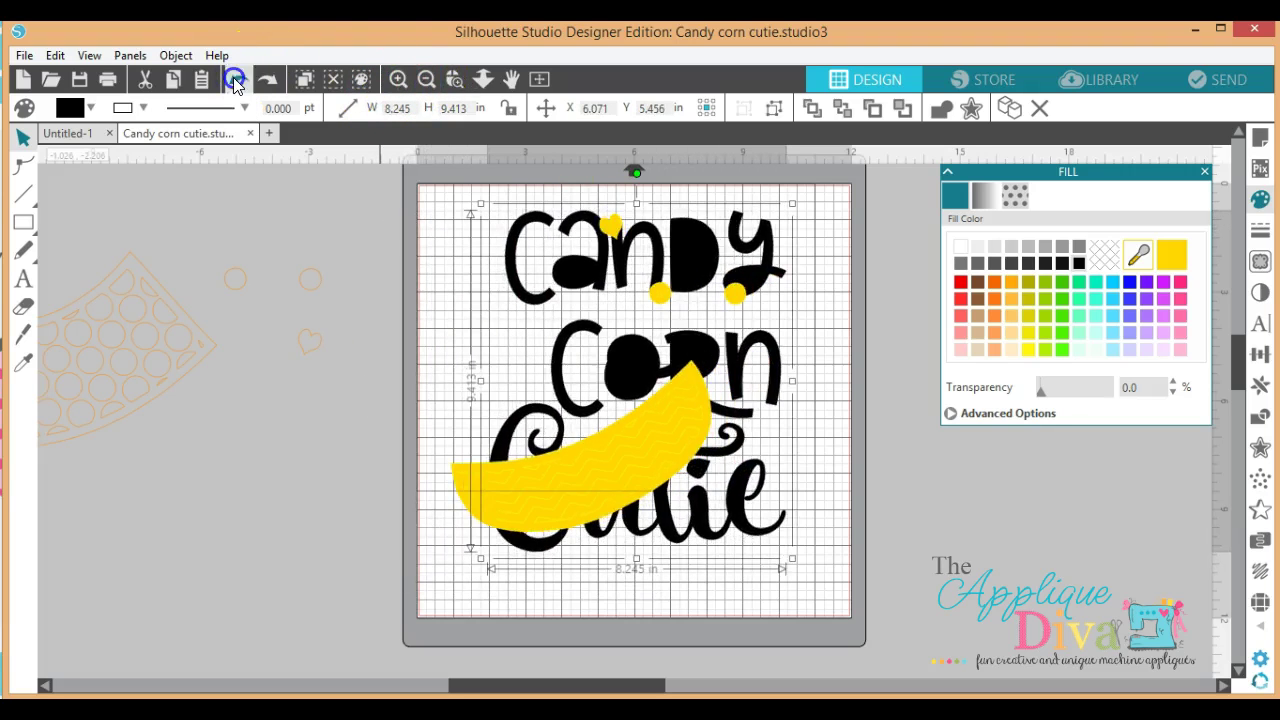
left_click(236, 81)
left_click(236, 82)
left_click(236, 82)
left_click(236, 82)
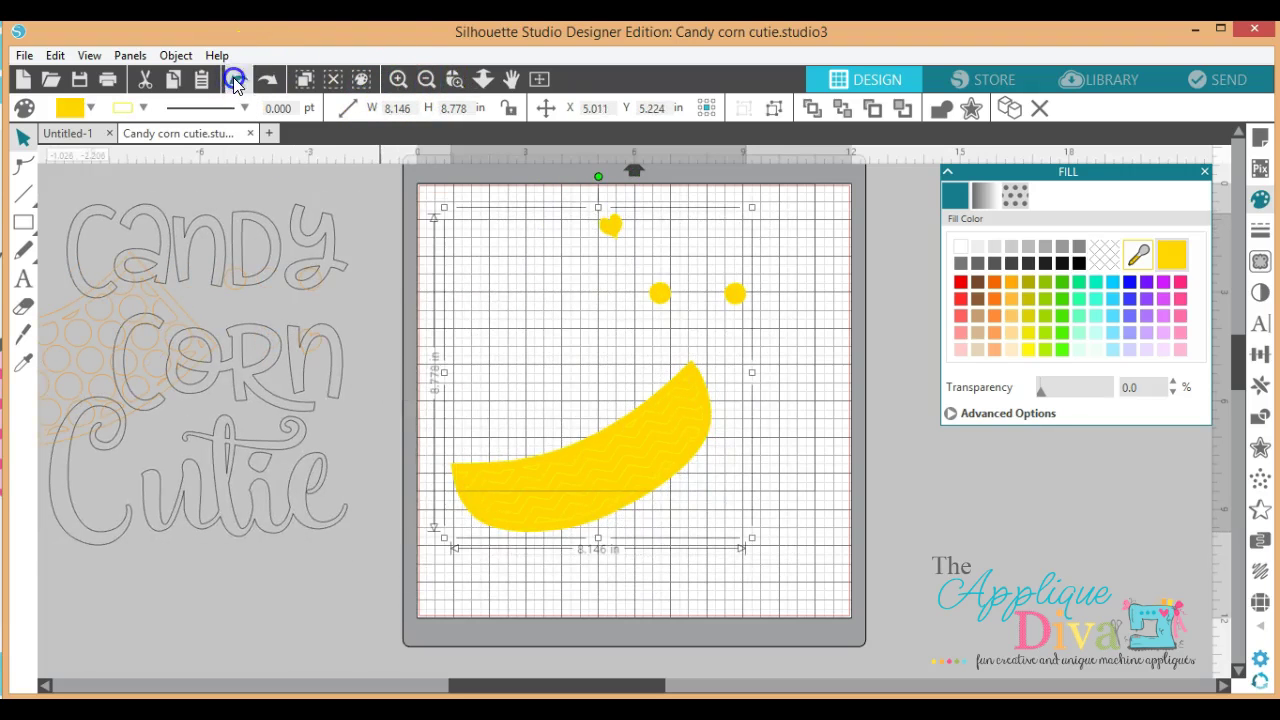
left_click(236, 82)
left_click(236, 82)
left_click(236, 82)
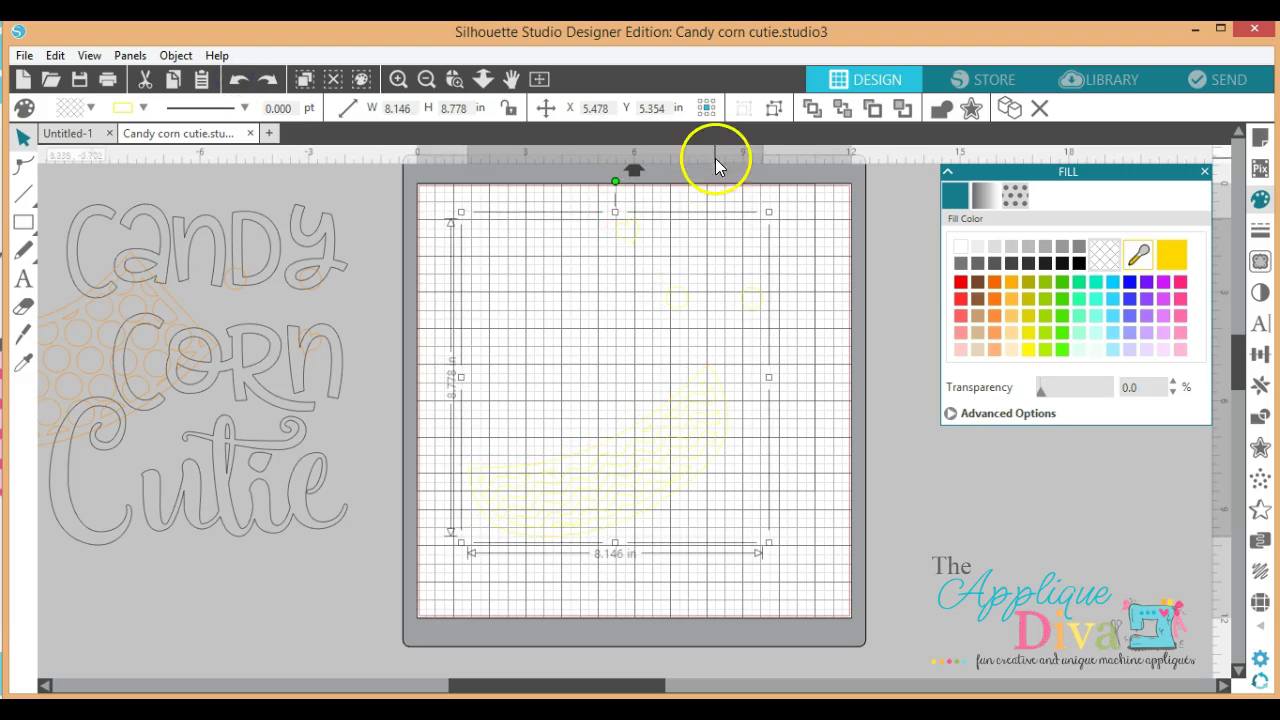
left_click(1204, 171)
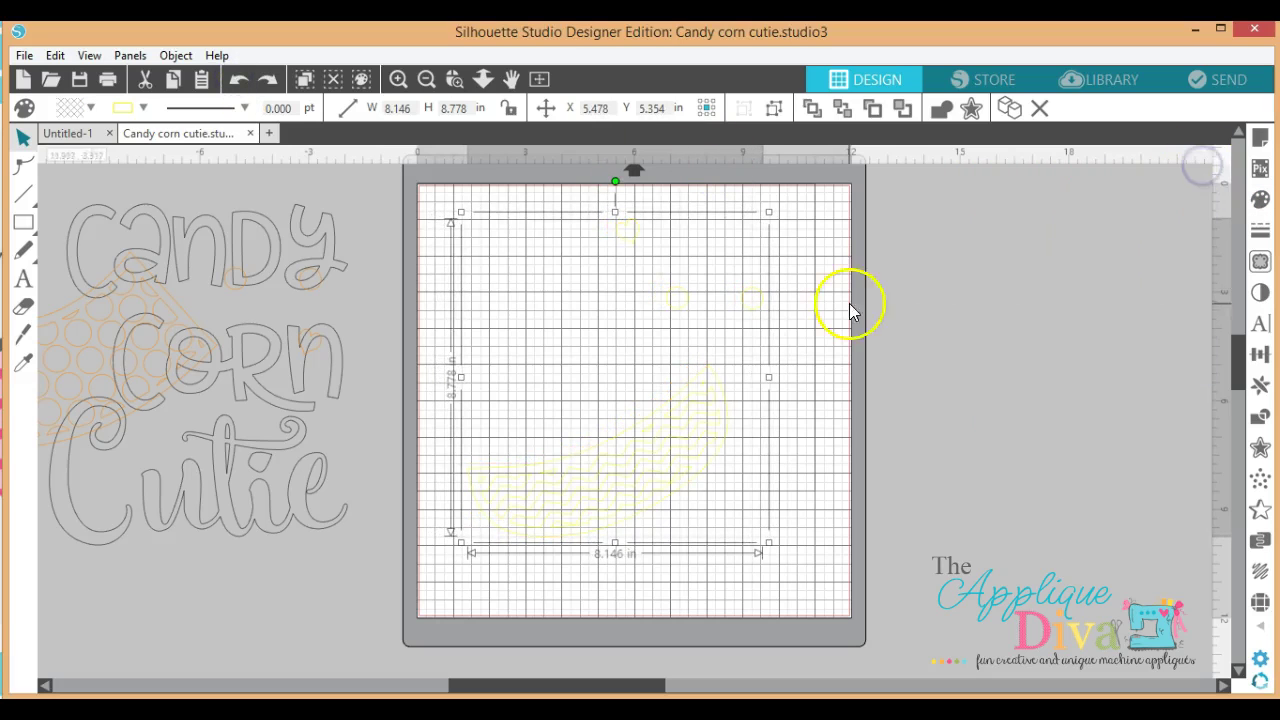
Step: Move the candy-corn outlines off the mat and the lettering onto it, then go to SEND
left_click_drag(646, 443, 162, 578)
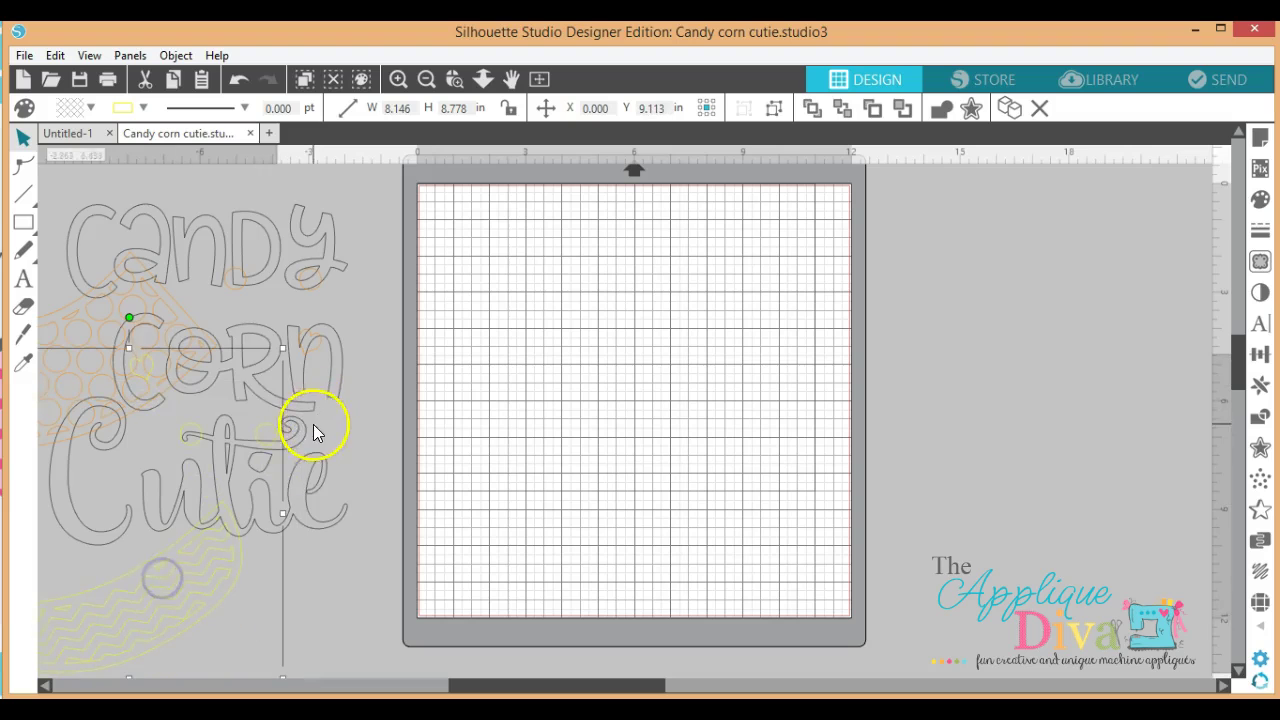
left_click_drag(300, 451, 686, 432)
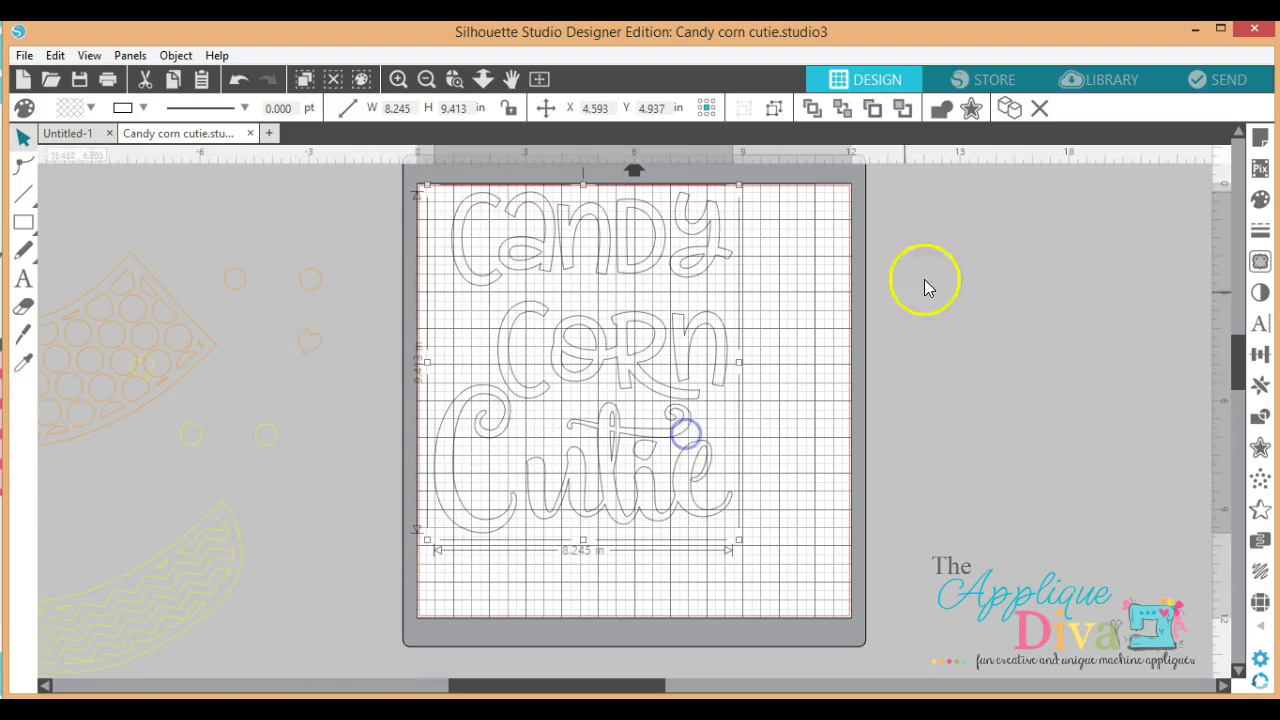
left_click(1200, 80)
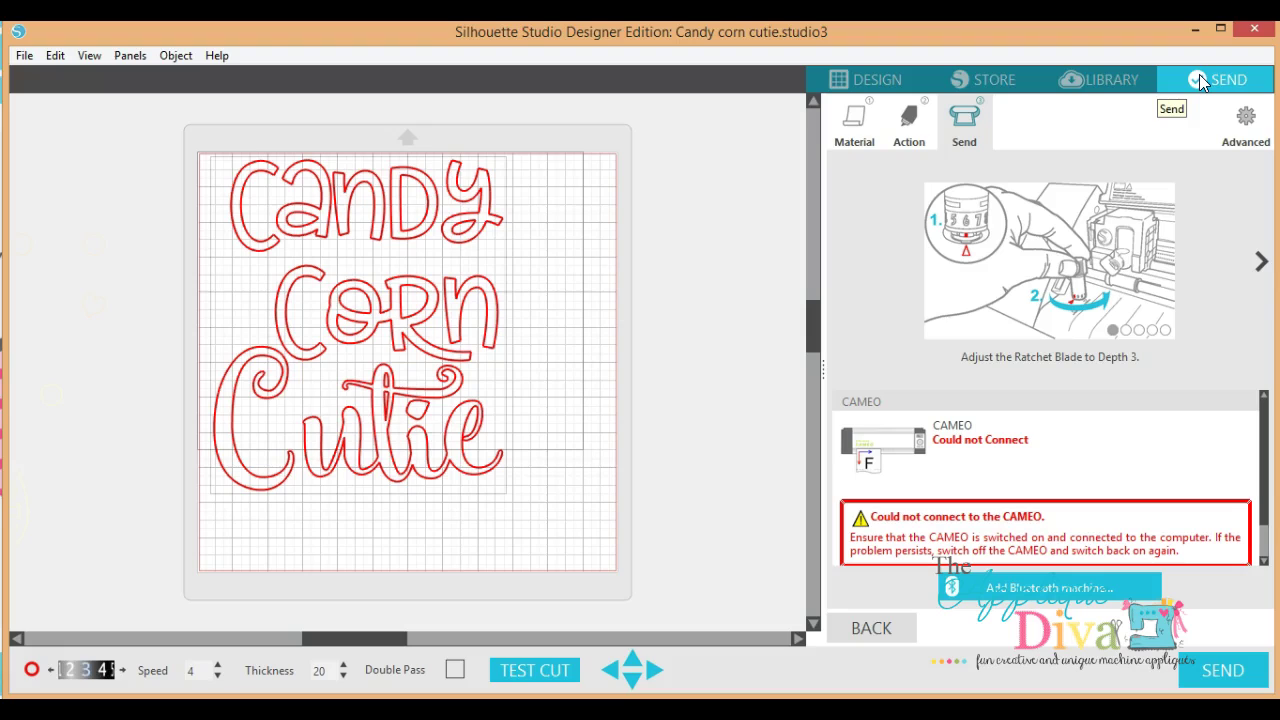
Step: Choose Heat Transfer, Smooth as the material and continue to the Send step
left_click(852, 133)
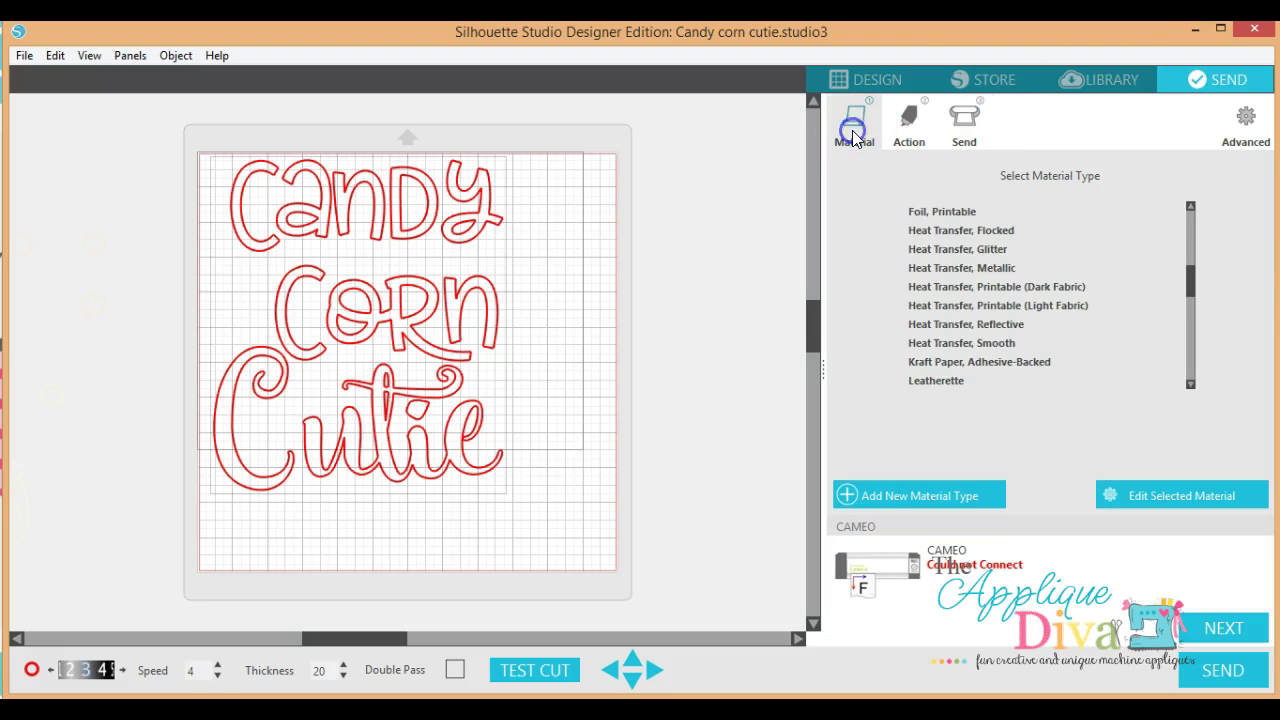
left_click(950, 252)
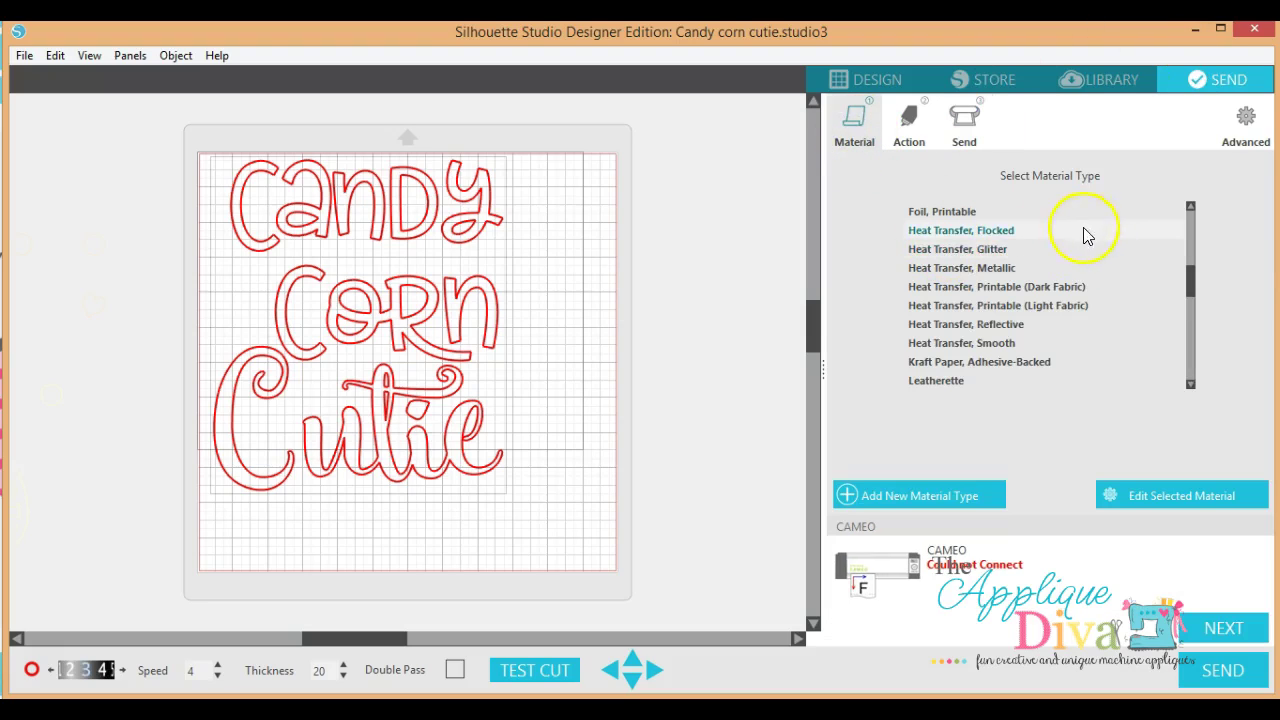
left_click(1094, 342)
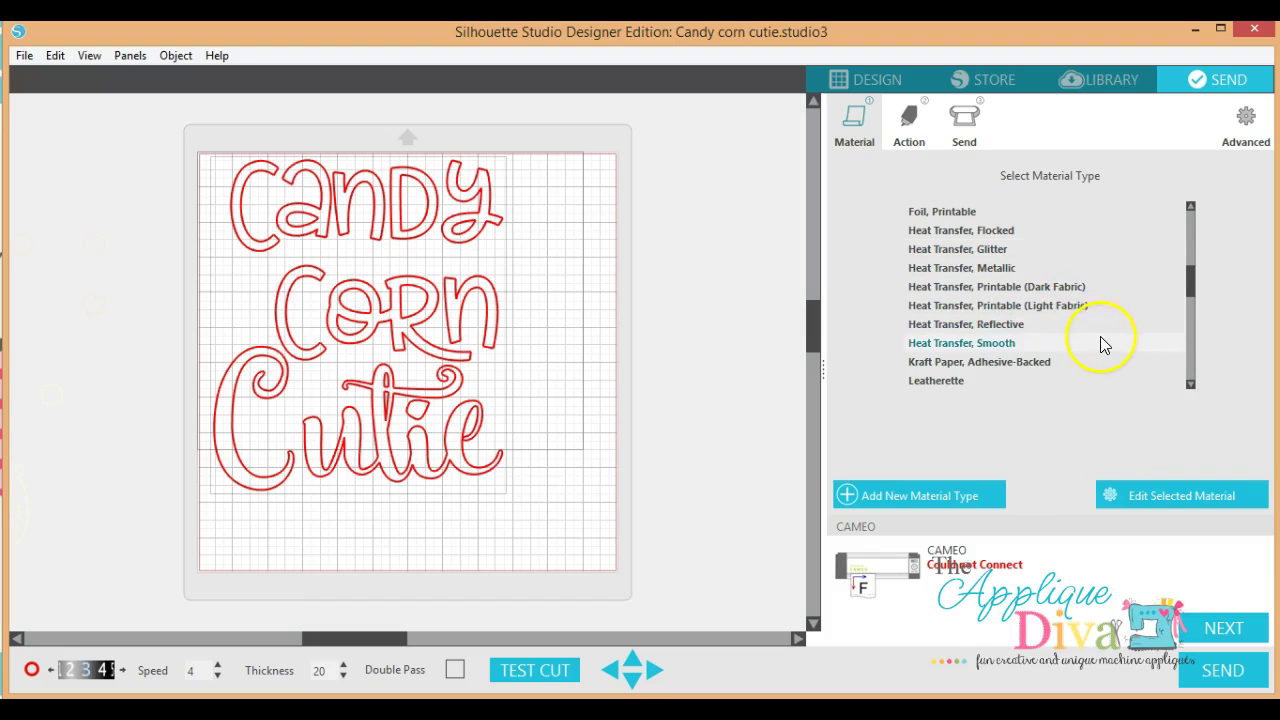
left_click(962, 125)
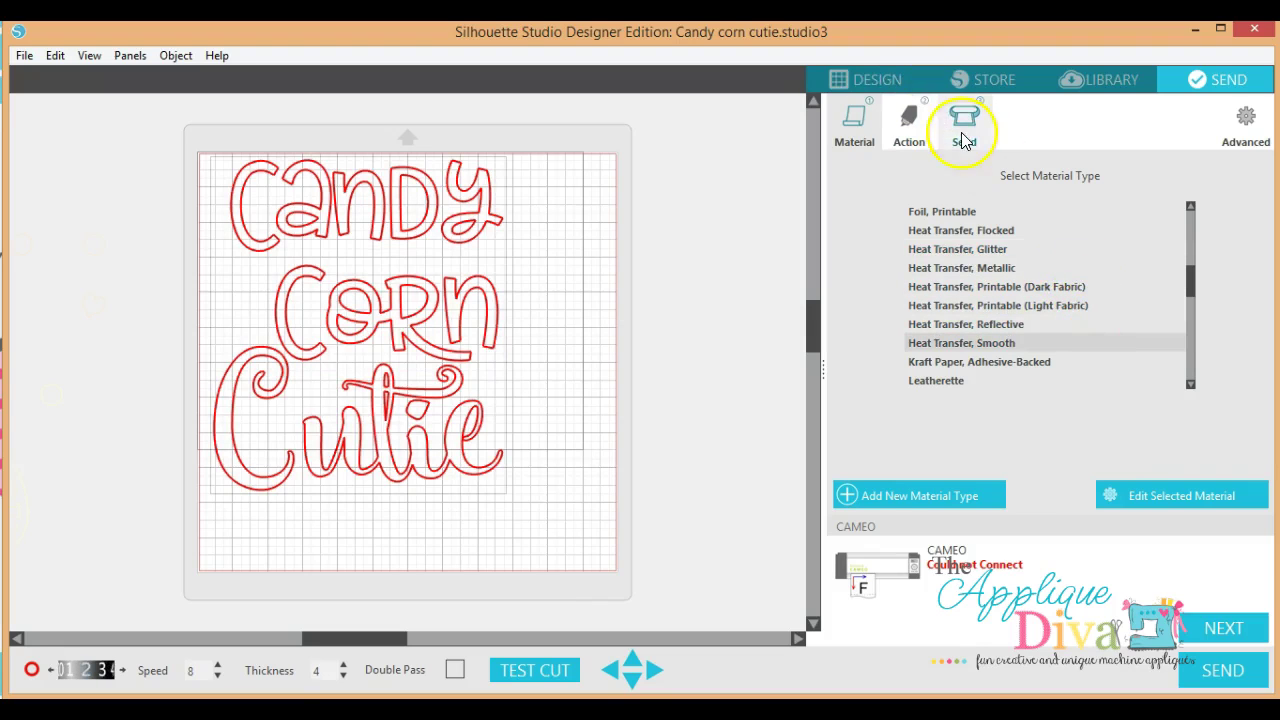
left_click_drag(1099, 471, 1204, 476)
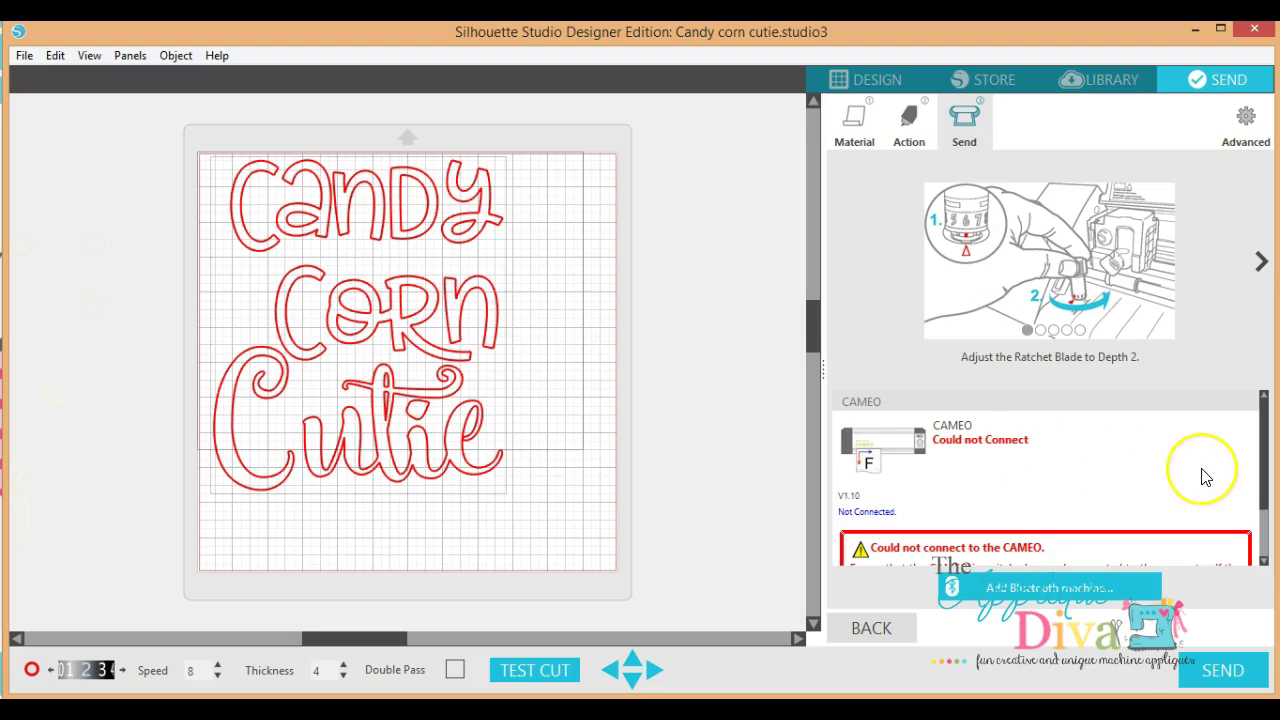